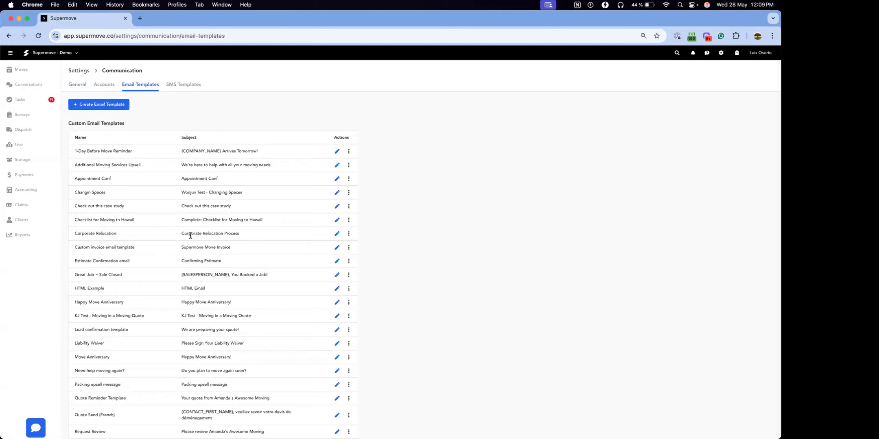
Step: Look through the custom and system email templates and open the Quote Reminder Template for editing
{"action": "scroll", "coordinate": [238, 228], "scroll_direction": "down", "scroll_amount": 2}
{"action": "scroll", "coordinate": [223, 221], "scroll_direction": "up", "scroll_amount": 2}
{"action": "scroll", "coordinate": [236, 194], "scroll_direction": "down", "scroll_amount": 10}
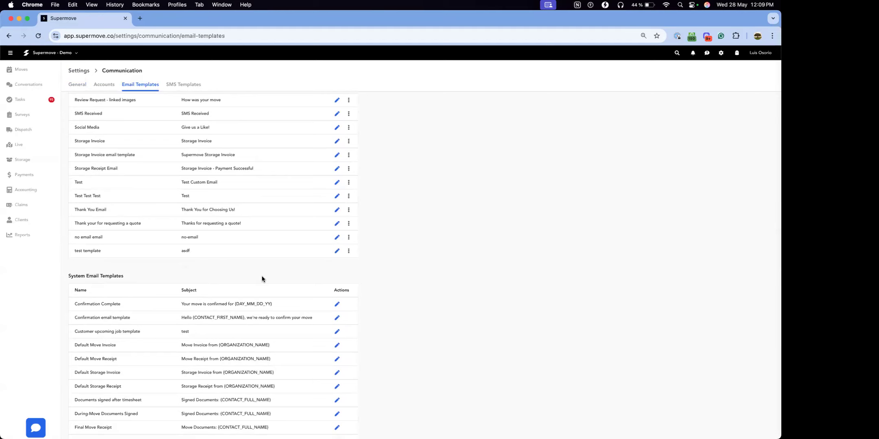
{"action": "scroll", "coordinate": [258, 244], "scroll_direction": "up", "scroll_amount": 7}
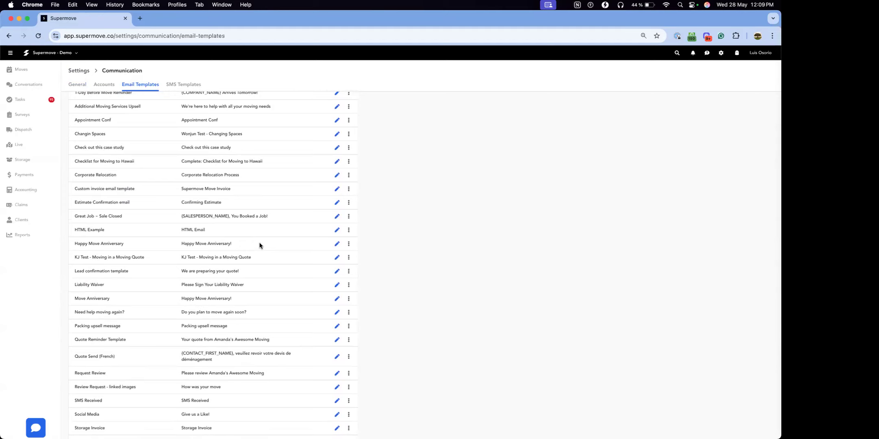
{"action": "scroll", "coordinate": [256, 252], "scroll_direction": "down", "scroll_amount": 3}
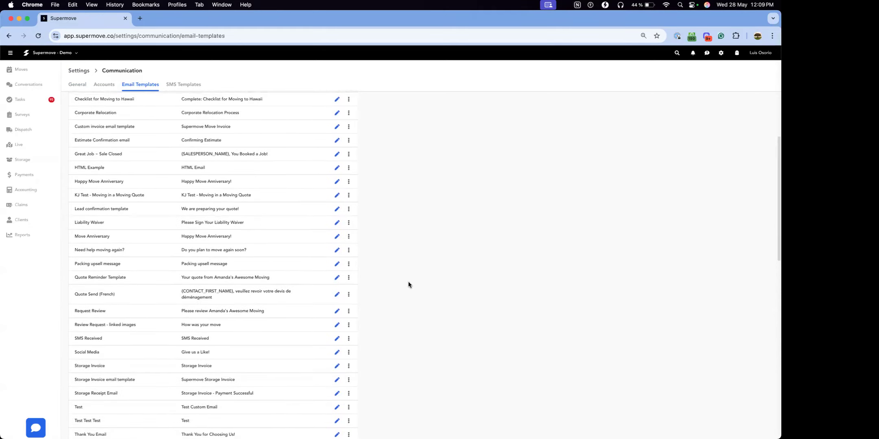
{"action": "left_click", "coordinate": [336, 278]}
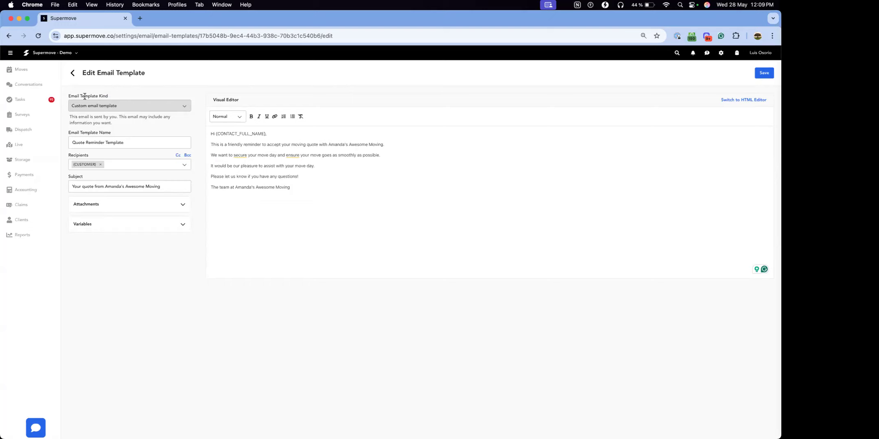
Step: Examine the template's kind, name, recipients and subject fields
{"action": "left_click_drag", "start_coordinate": [70, 97], "coordinate": [97, 96]}
{"action": "left_click_drag", "start_coordinate": [70, 133], "coordinate": [116, 133]}
{"action": "left_click_drag", "start_coordinate": [68, 156], "coordinate": [89, 157]}
{"action": "left_click", "coordinate": [120, 105]}
{"action": "double_click", "coordinate": [75, 133]}
{"action": "triple_click", "coordinate": [146, 145]}
{"action": "double_click", "coordinate": [72, 175]}
{"action": "double_click", "coordinate": [85, 157]}
Step: Add {SALESPERSON} as a second recipient of the Quote Reminder Template
{"action": "left_click", "coordinate": [142, 165]}
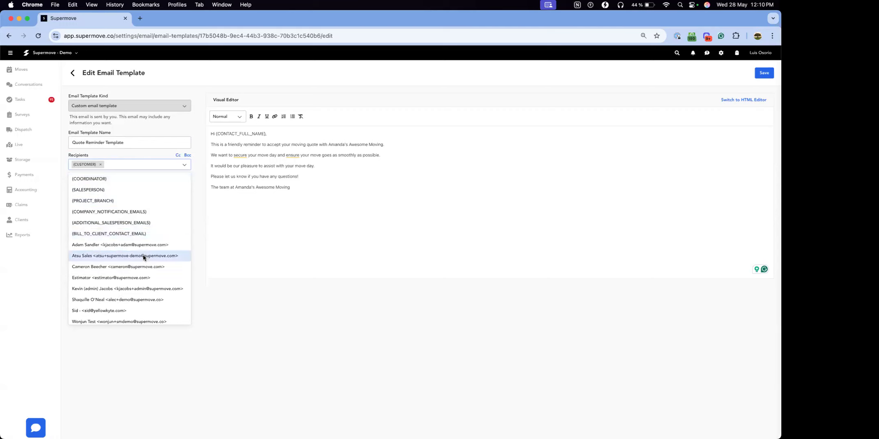
{"action": "scroll", "coordinate": [134, 286], "scroll_direction": "down", "scroll_amount": 1}
{"action": "scroll", "coordinate": [125, 272], "scroll_direction": "up", "scroll_amount": 1}
{"action": "scroll", "coordinate": [106, 211], "scroll_direction": "up", "scroll_amount": 1}
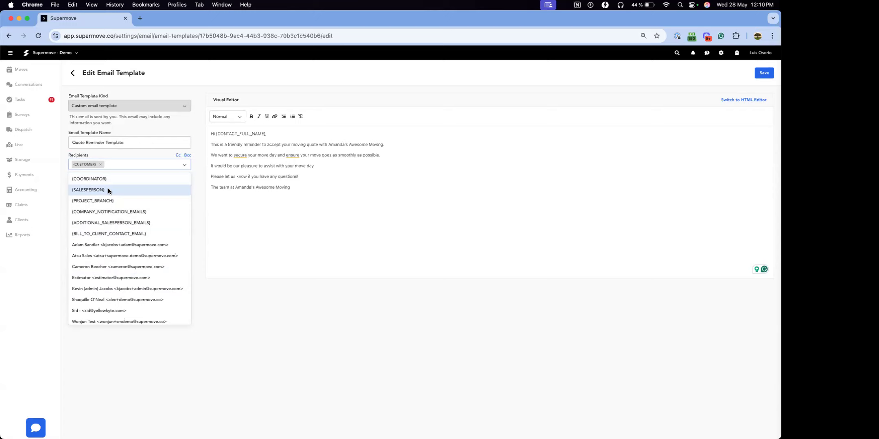
{"action": "left_click", "coordinate": [108, 189]}
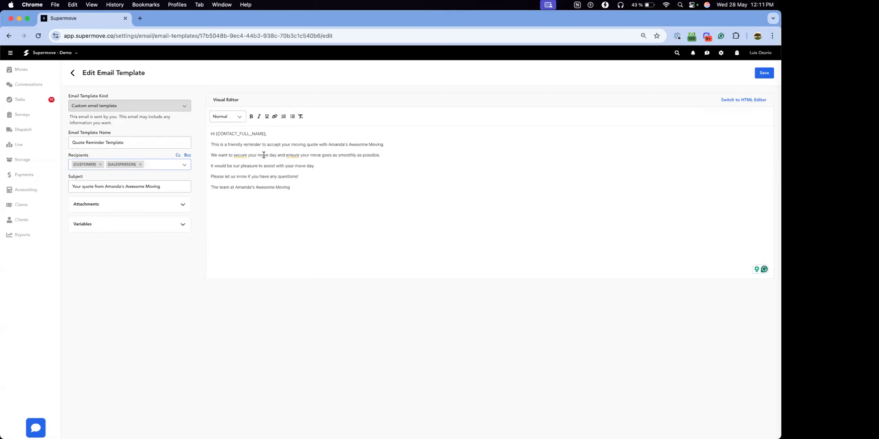
Step: Check the {CONTACT_FULL_NAME} variable in the body's greeting and save the updated email template
{"action": "double_click", "coordinate": [239, 134]}
{"action": "left_click", "coordinate": [272, 134]}
{"action": "double_click", "coordinate": [226, 135]}
{"action": "left_click", "coordinate": [273, 135]}
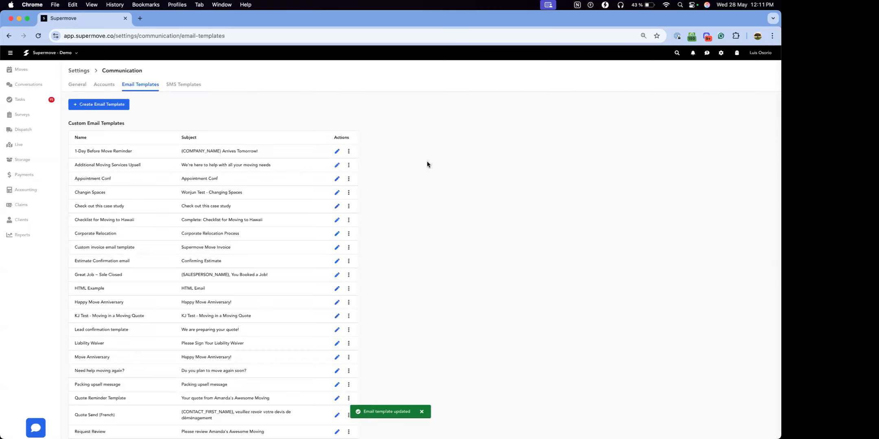
Step: Start a new email template and set its kind to Custom email template
{"action": "left_click", "coordinate": [86, 105]}
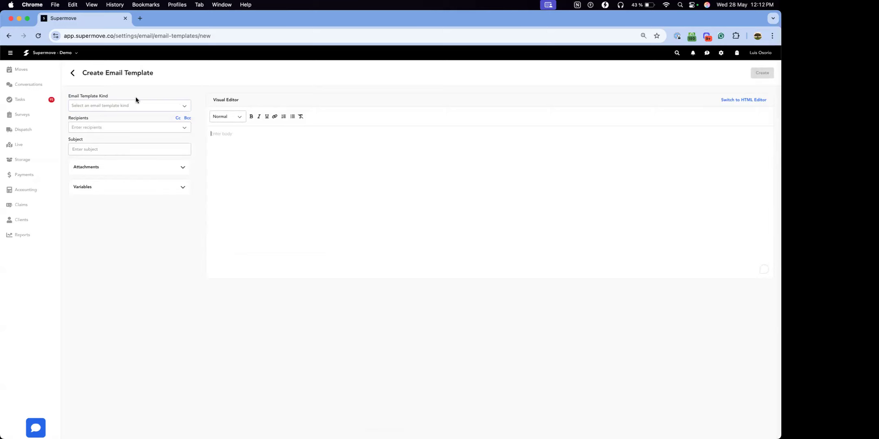
{"action": "left_click", "coordinate": [101, 103]}
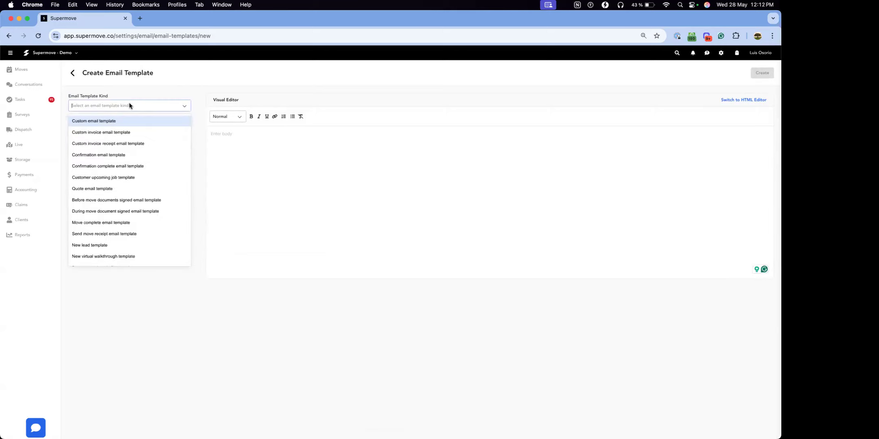
{"action": "scroll", "coordinate": [145, 200], "scroll_direction": "down", "scroll_amount": 2}
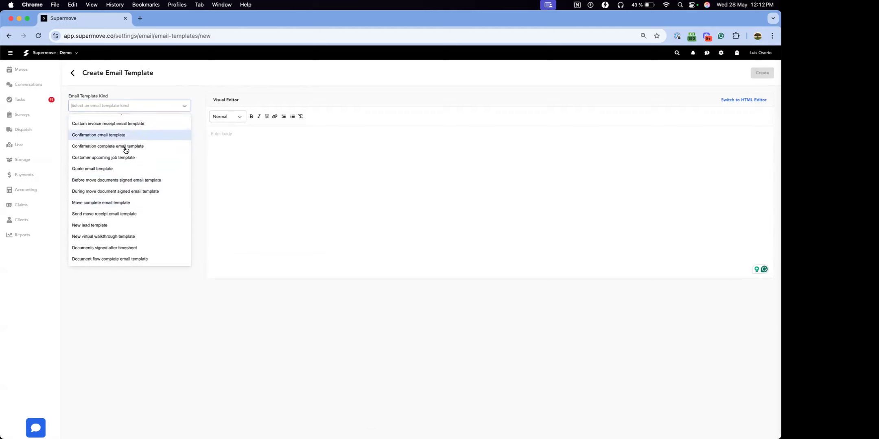
{"action": "scroll", "coordinate": [124, 145], "scroll_direction": "up", "scroll_amount": 2}
{"action": "left_click", "coordinate": [94, 121]}
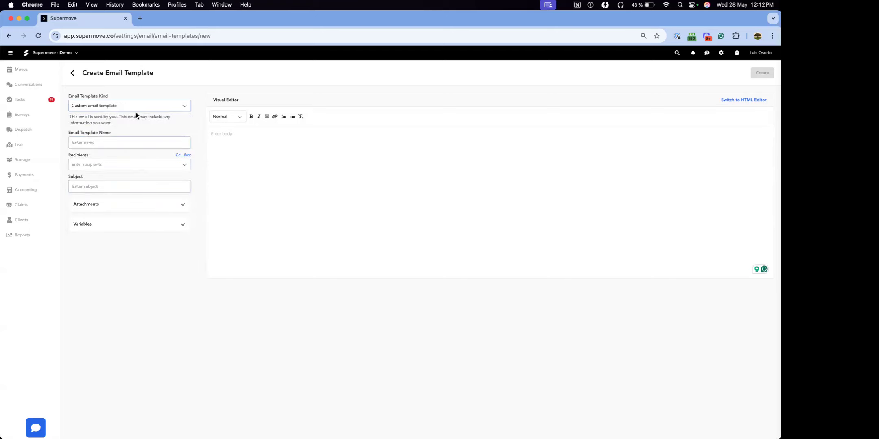
Step: Name the new template Test, add {CUSTOMER} as recipient and set the subject to Test
{"action": "type", "text": "Test"}
{"action": "left_click", "coordinate": [117, 162]}
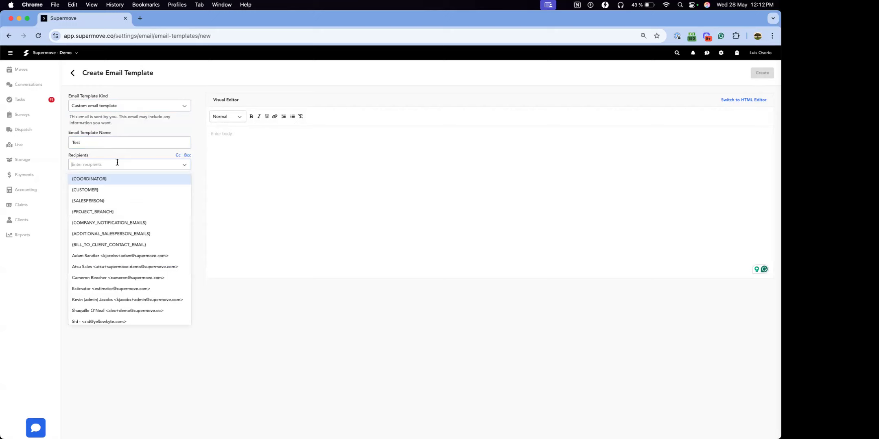
{"action": "left_click", "coordinate": [121, 187]}
{"action": "left_click", "coordinate": [122, 186]}
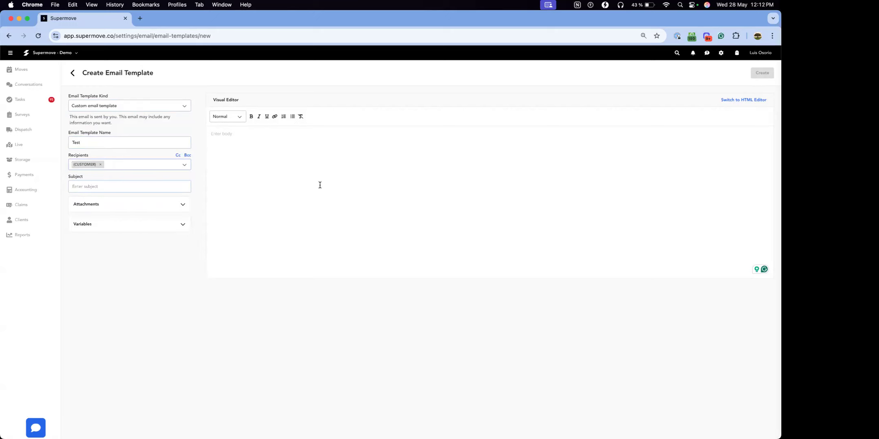
{"action": "type", "text": "Test"}
Step: Add Installation Services.jpeg.jpg as a default attachment and remove it again
{"action": "left_click", "coordinate": [113, 207]}
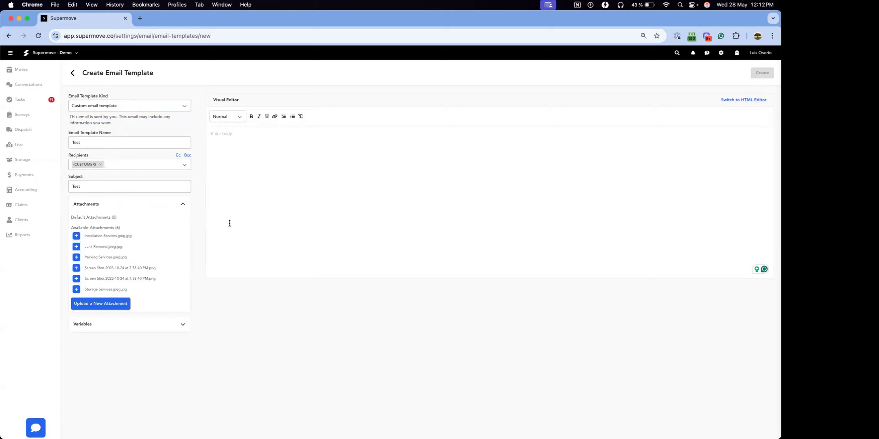
{"action": "left_click", "coordinate": [77, 237]}
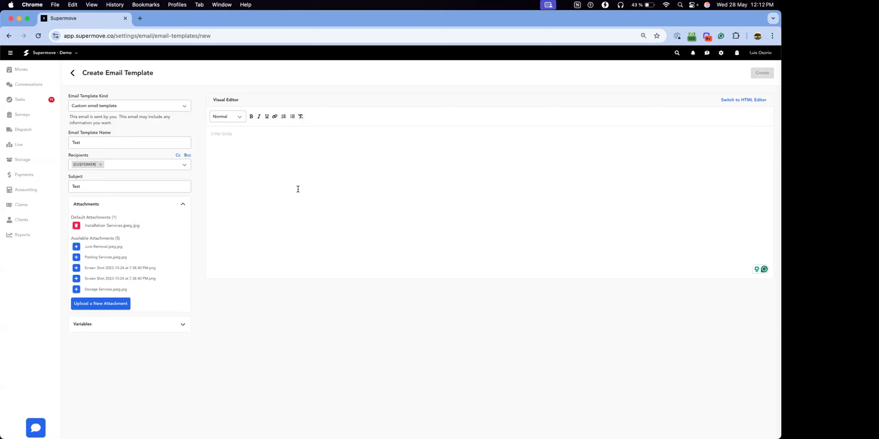
{"action": "left_click", "coordinate": [76, 226]}
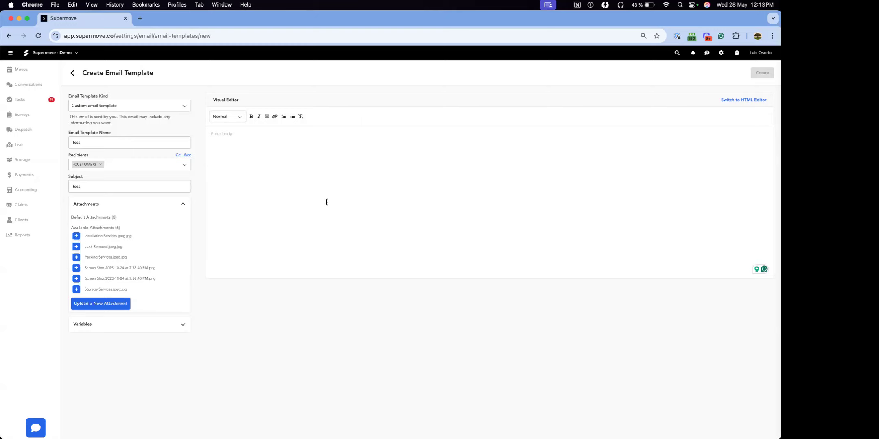
{"action": "left_click", "coordinate": [183, 204]}
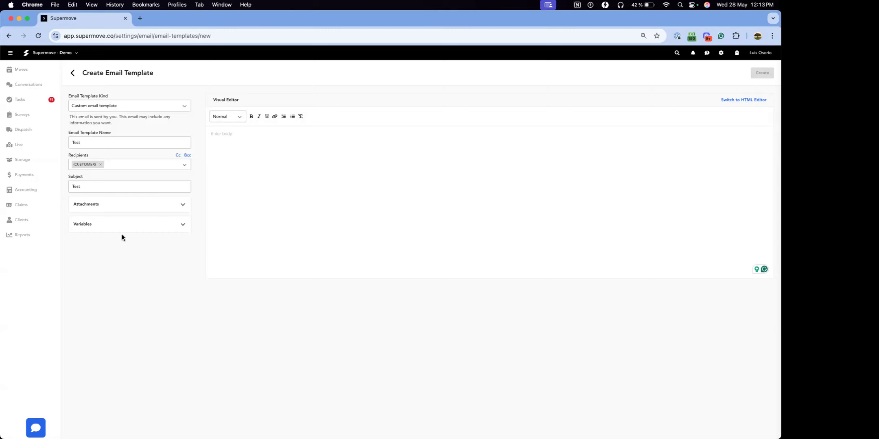
Step: Search the template variables for "full" and for "first"
{"action": "left_click", "coordinate": [115, 225]}
{"action": "left_click", "coordinate": [89, 233]}
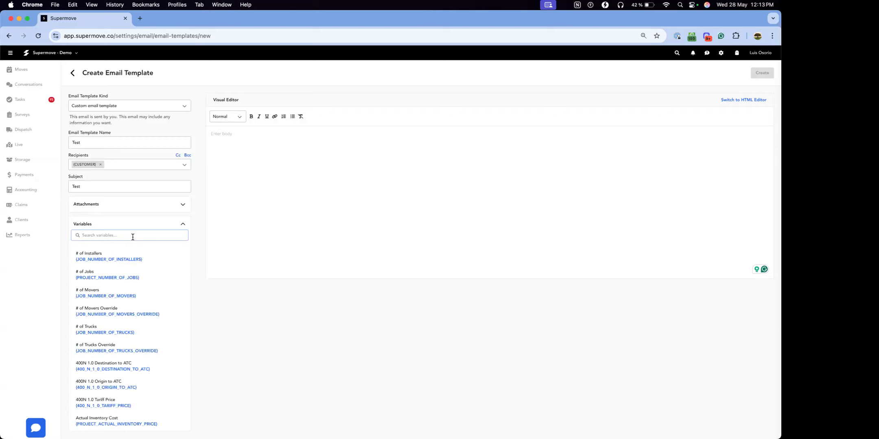
{"action": "type", "text": "full"}
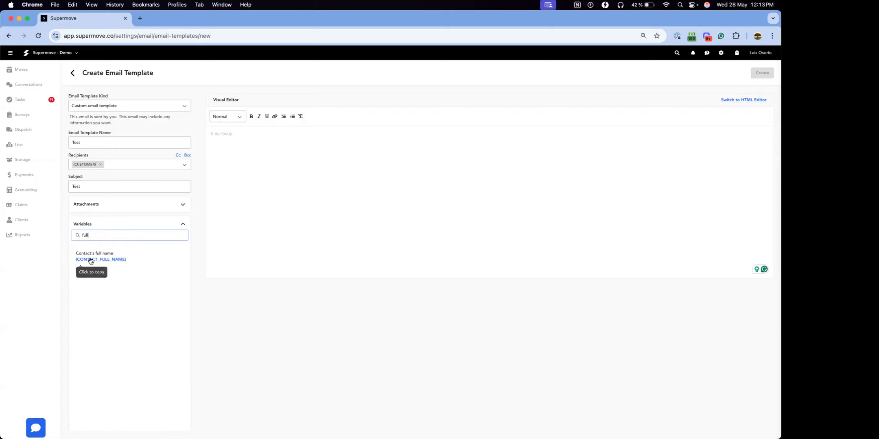
{"action": "double_click", "coordinate": [93, 235]}
{"action": "type", "text": "first"}
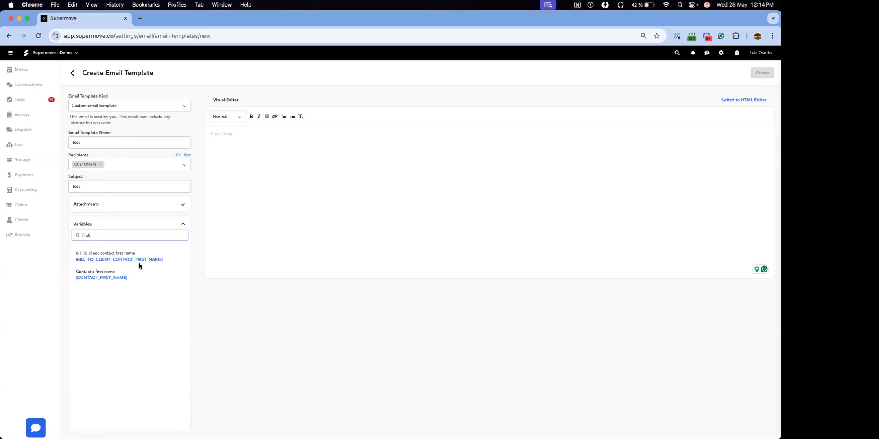
Step: View the body's text style options, enter "jkdf" as trial text and clear it
{"action": "left_click", "coordinate": [280, 143]}
{"action": "left_click", "coordinate": [230, 116]}
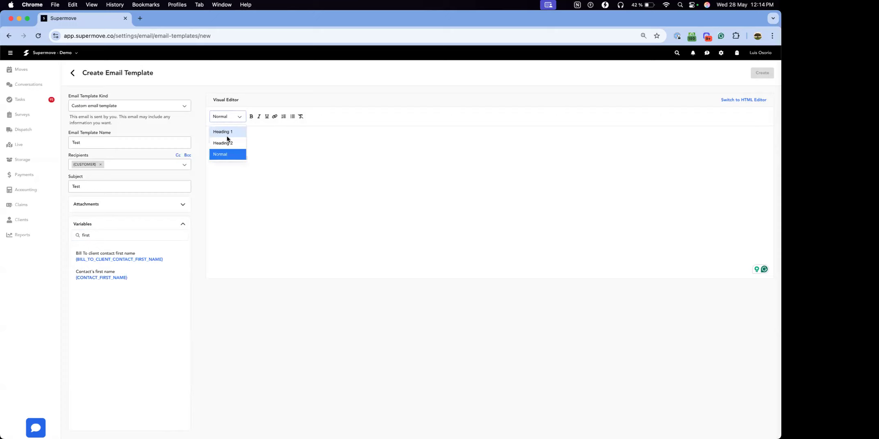
{"action": "left_click", "coordinate": [303, 133]}
{"action": "type", "text": "jkdf"}
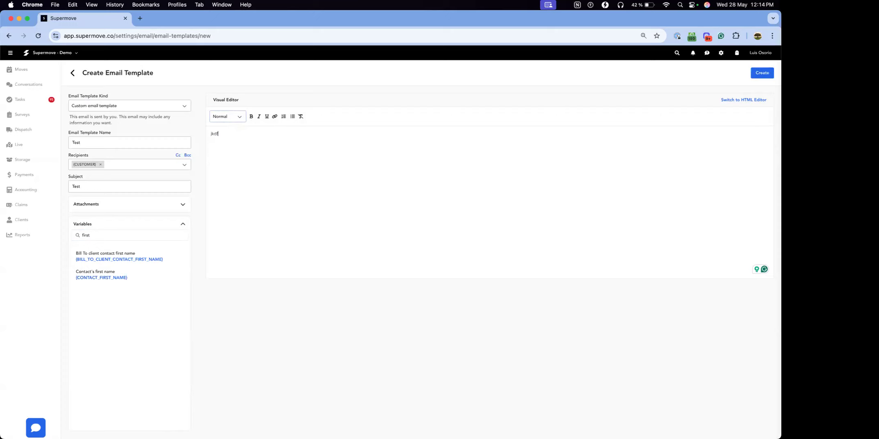
{"action": "key", "text": "BackSpace"}
{"action": "key", "text": "BackSpace"}
Step: View the body in the HTML editor with its template preview, and return to the visual editor
{"action": "left_click", "coordinate": [738, 100]}
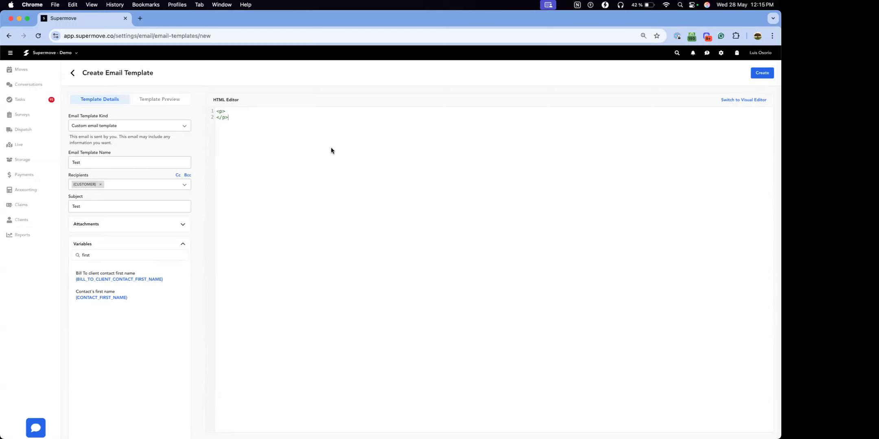
{"action": "left_click", "coordinate": [164, 100]}
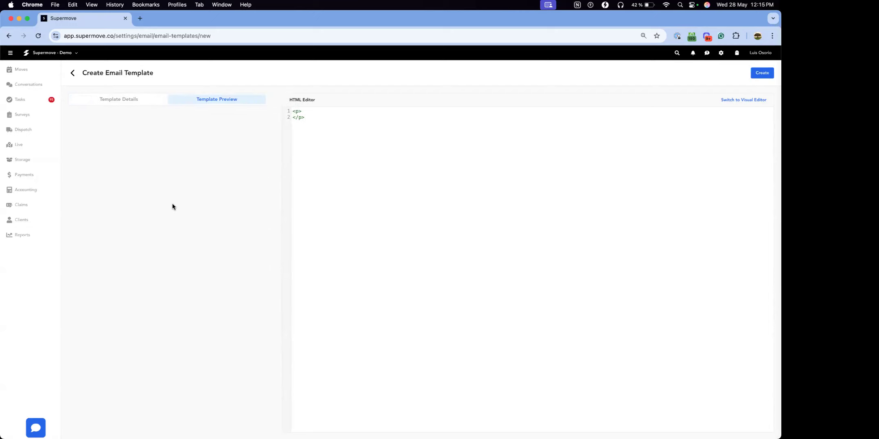
{"action": "left_click", "coordinate": [744, 101]}
Step: Enter "jakds" as the email body and create the template
{"action": "left_click", "coordinate": [427, 268]}
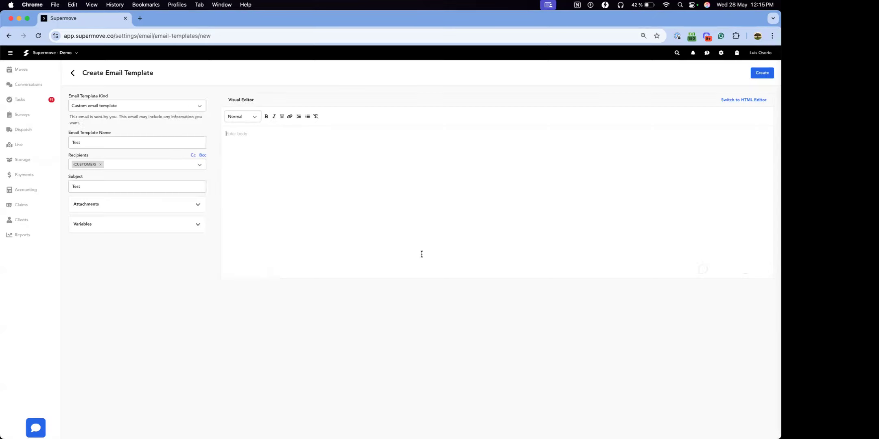
{"action": "left_click", "coordinate": [335, 203]}
{"action": "type", "text": "jakds"}
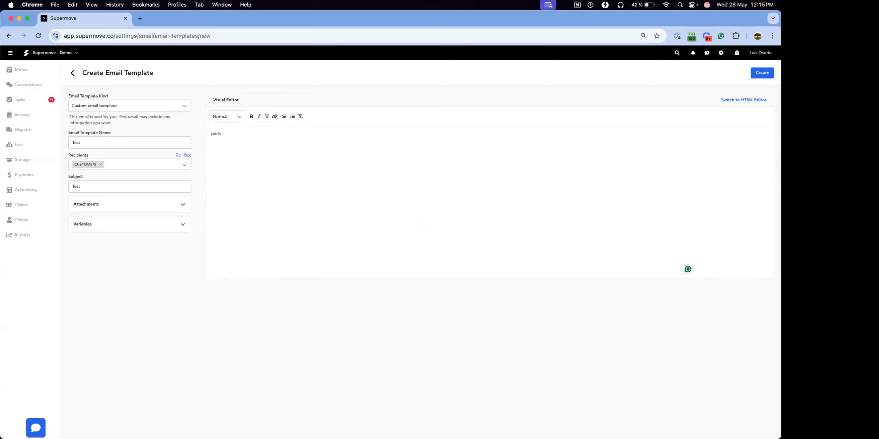
{"action": "left_click", "coordinate": [769, 76]}
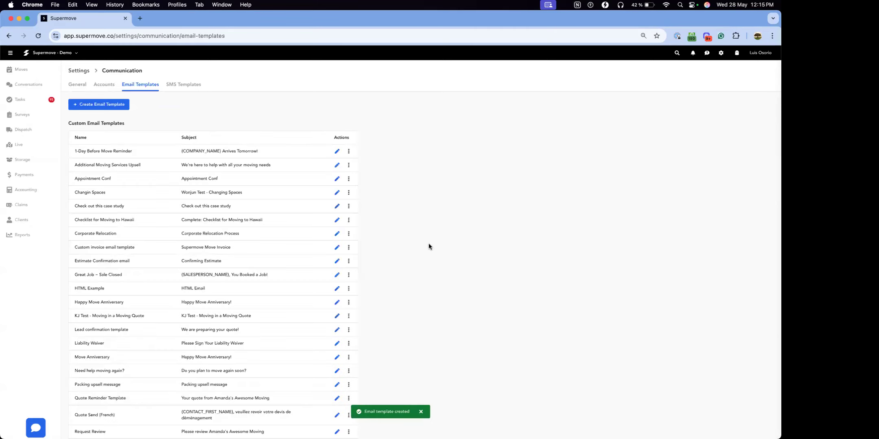
Step: Open the SMS templates and preview the first three custom ones, ending with Any Questions?
{"action": "left_click", "coordinate": [186, 85]}
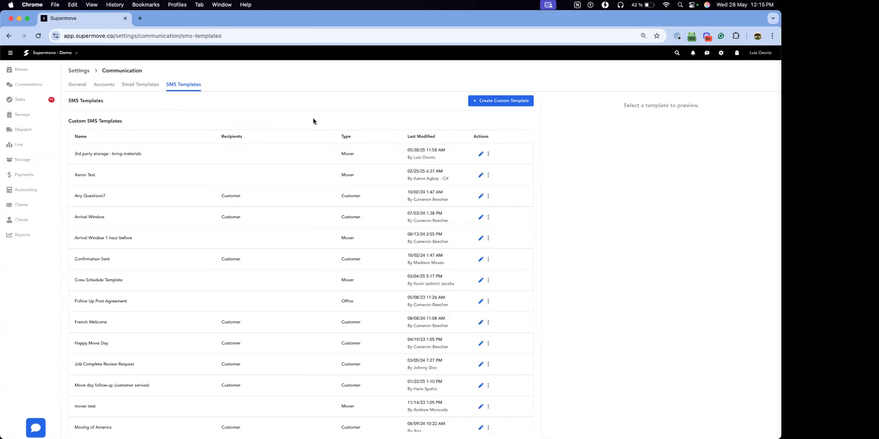
{"action": "left_click", "coordinate": [164, 157]}
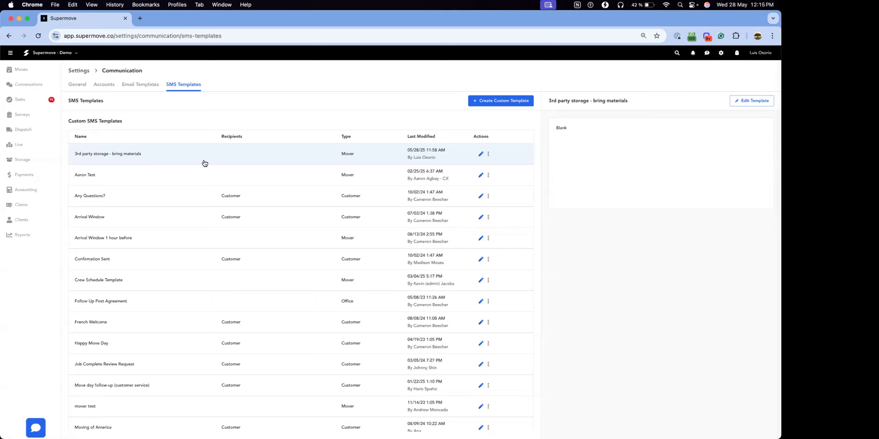
{"action": "left_click", "coordinate": [150, 174]}
{"action": "left_click", "coordinate": [141, 198]}
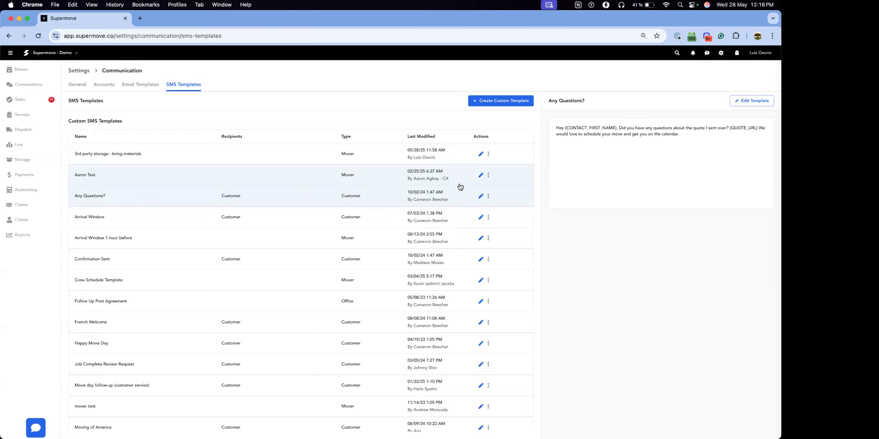
Step: Open the Any Questions? SMS template for editing and examine its name, type options, body and variable search
{"action": "left_click", "coordinate": [481, 196]}
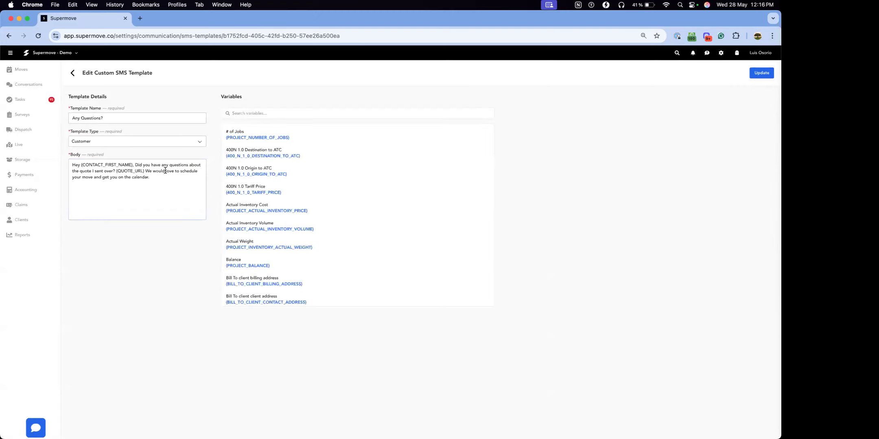
{"action": "double_click", "coordinate": [77, 108]}
{"action": "left_click", "coordinate": [101, 109], "text": "shift"}
{"action": "left_click", "coordinate": [83, 130]}
{"action": "left_click", "coordinate": [96, 141]}
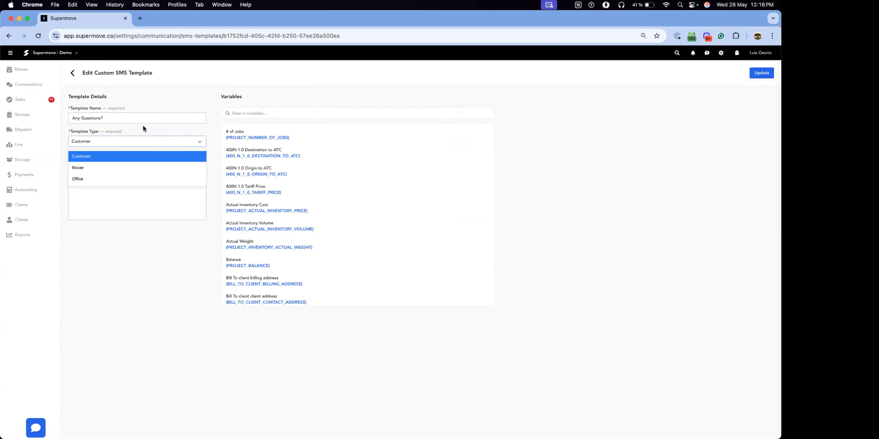
{"action": "left_click", "coordinate": [183, 102]}
{"action": "left_click", "coordinate": [126, 173]}
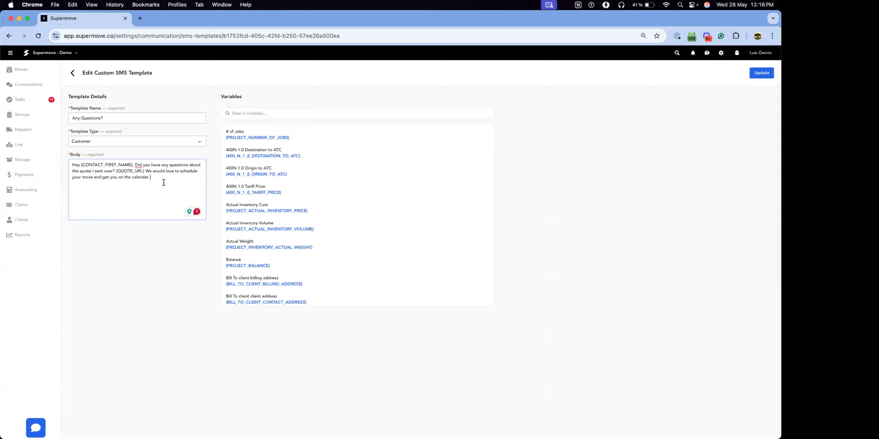
{"action": "left_click", "coordinate": [265, 112]}
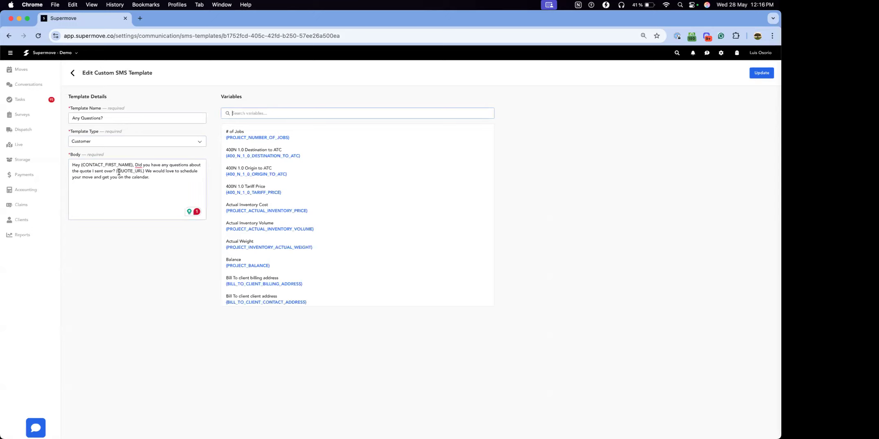
Step: Examine the contact first name and quote URL variables used in the SMS template's body
{"action": "double_click", "coordinate": [96, 165]}
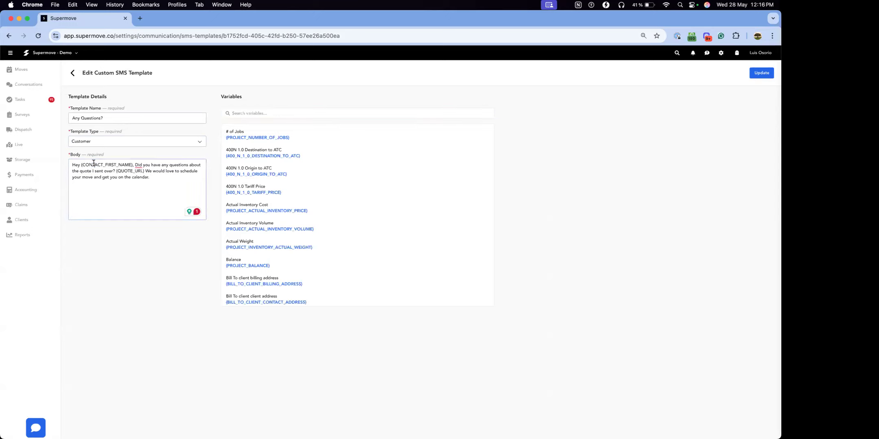
{"action": "double_click", "coordinate": [129, 172]}
{"action": "left_click_drag", "start_coordinate": [136, 173], "coordinate": [141, 181]}
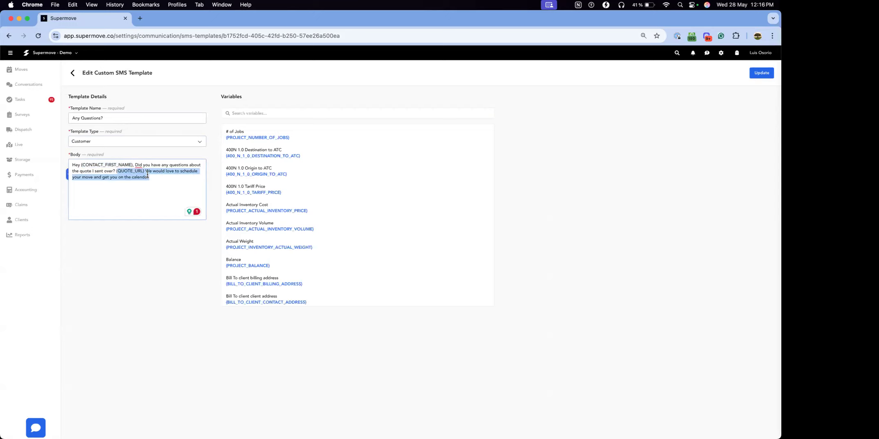
{"action": "left_click", "coordinate": [159, 171]}
Step: Search the variables for "URL", check the quote URL variable in the body, and update the SMS template
{"action": "left_click", "coordinate": [299, 109]}
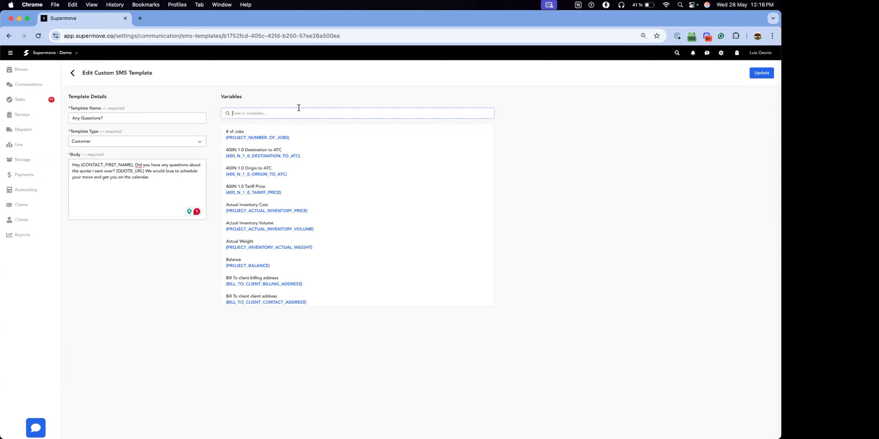
{"action": "type", "text": "URL"}
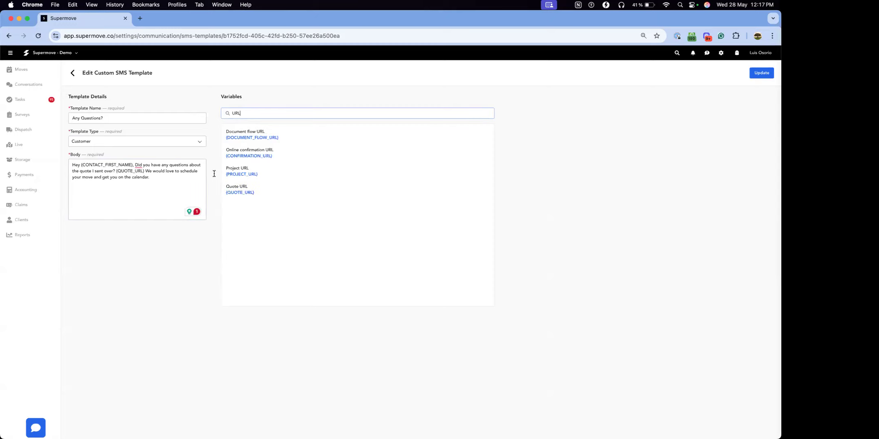
{"action": "double_click", "coordinate": [131, 170]}
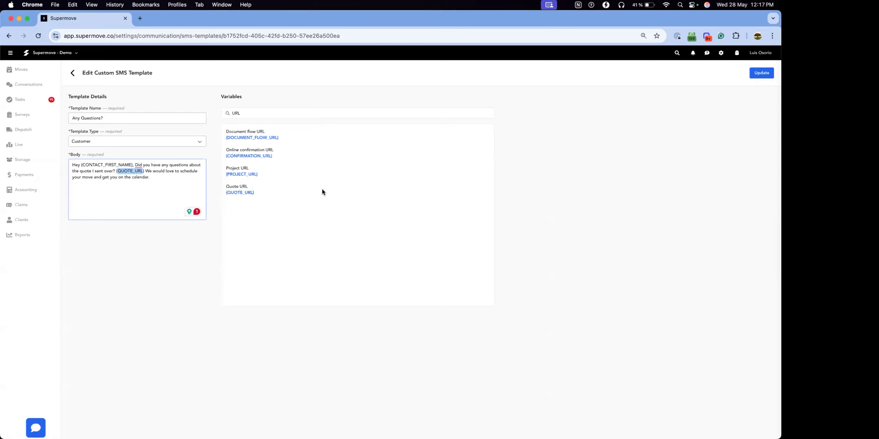
{"action": "left_click", "coordinate": [767, 75]}
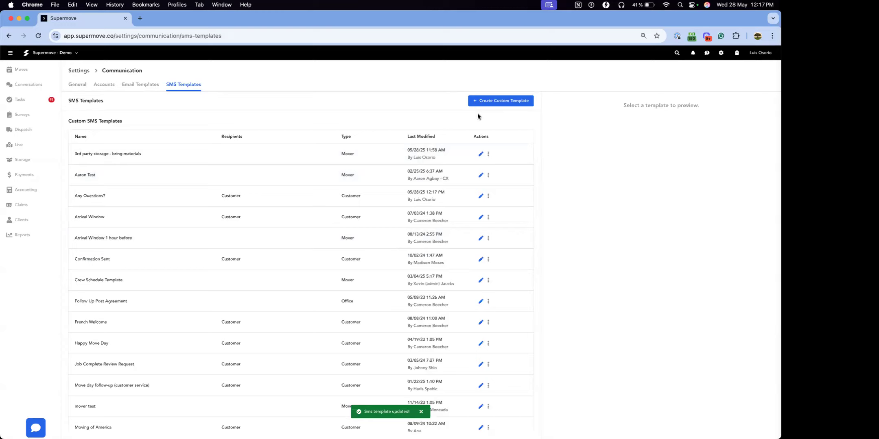
Step: Start a new custom SMS template named "Test" with the template type Mover
{"action": "left_click", "coordinate": [512, 102]}
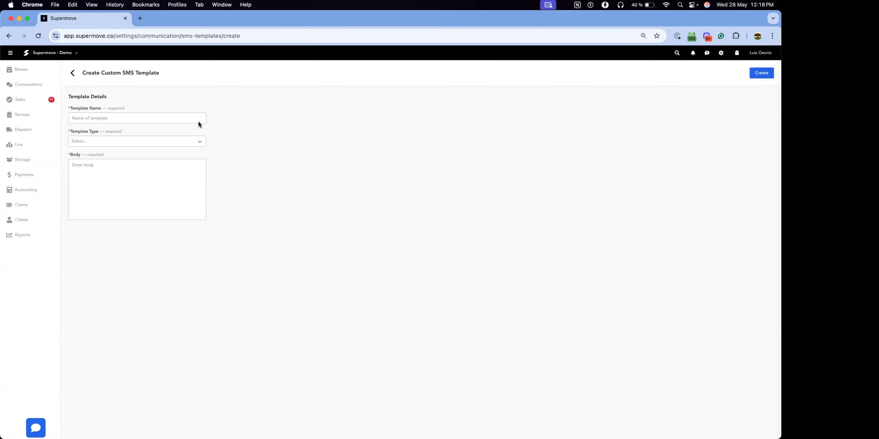
{"action": "type", "text": "Test"}
{"action": "left_click", "coordinate": [104, 141]}
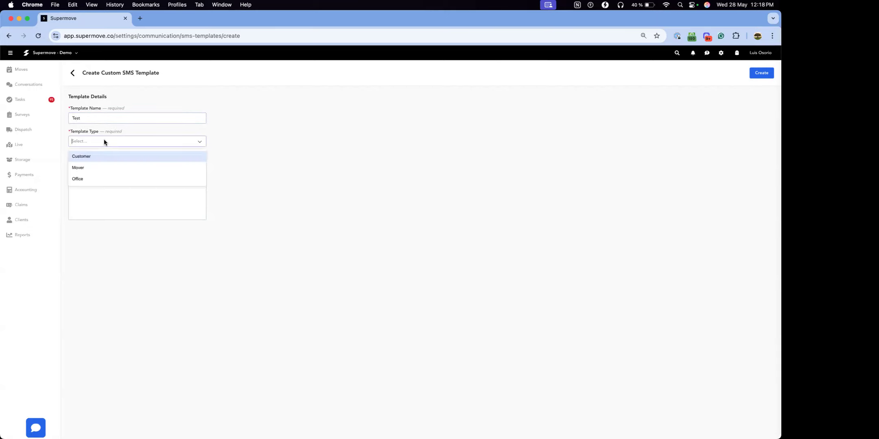
{"action": "left_click", "coordinate": [90, 168]}
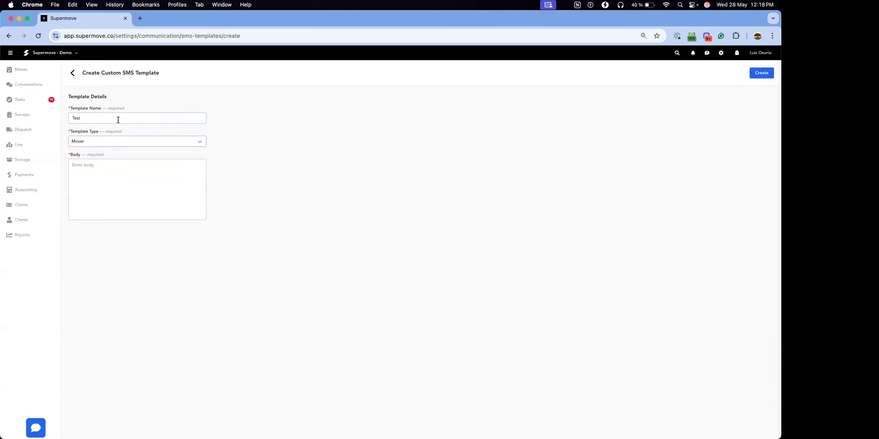
Step: Enter "Test" as the message body and create the SMS template under a unique name
{"action": "left_click", "coordinate": [98, 174]}
{"action": "type", "text": "Test"}
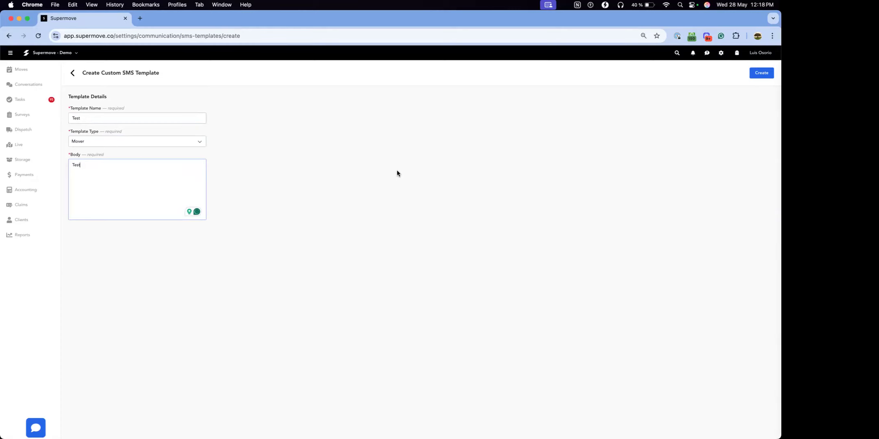
{"action": "left_click", "coordinate": [759, 75]}
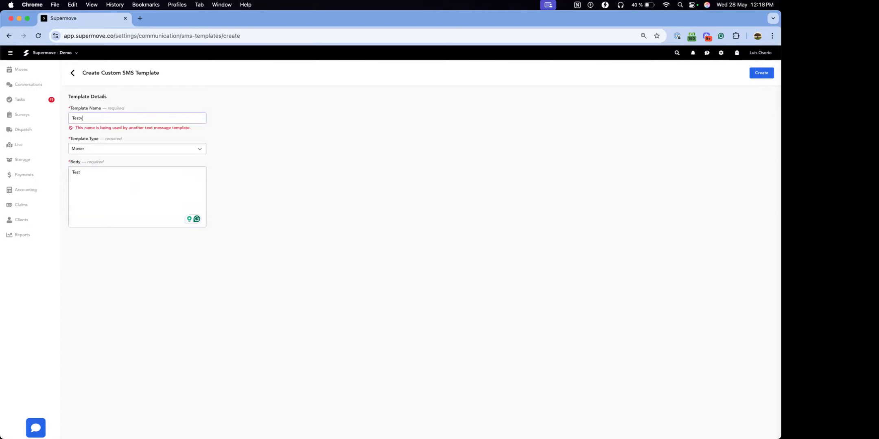
{"action": "left_click", "coordinate": [761, 74]}
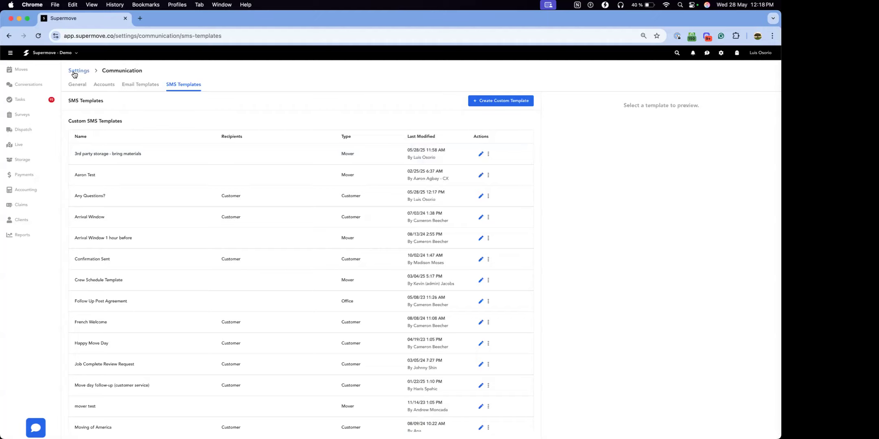
Step: Return to the settings overview and open the document templates
{"action": "left_click", "coordinate": [74, 74]}
{"action": "scroll", "coordinate": [156, 254], "scroll_direction": "down", "scroll_amount": 3}
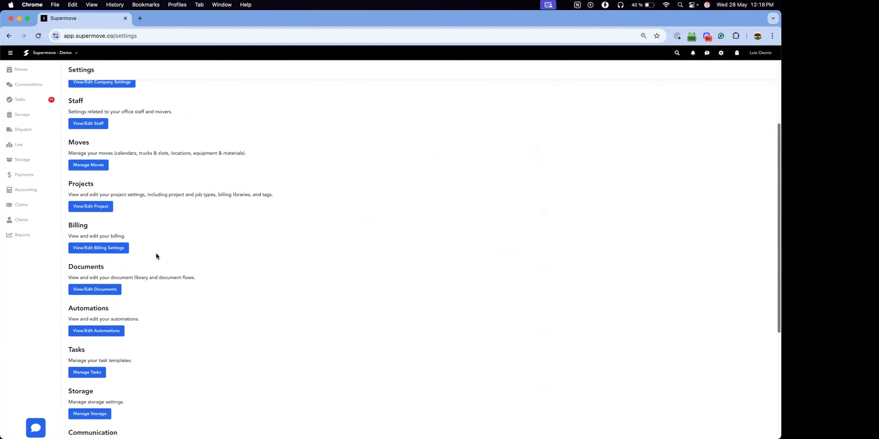
{"action": "left_click", "coordinate": [90, 285]}
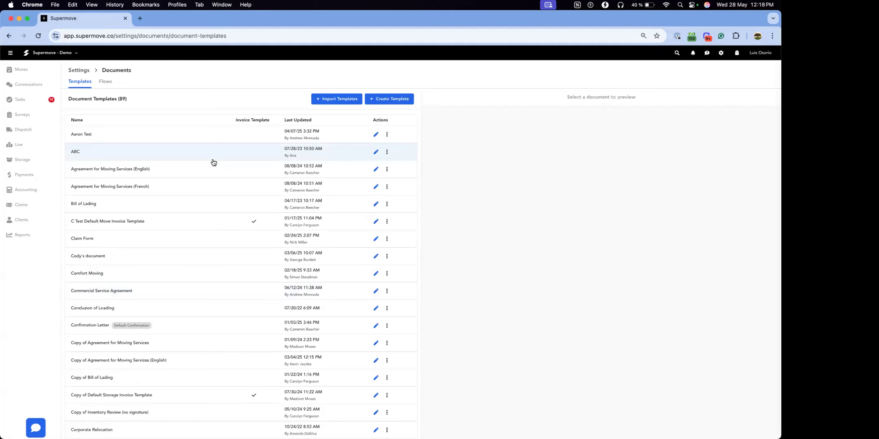
Step: Preview the Confirmation Letter document template and examine its project information variables
{"action": "left_click", "coordinate": [103, 328]}
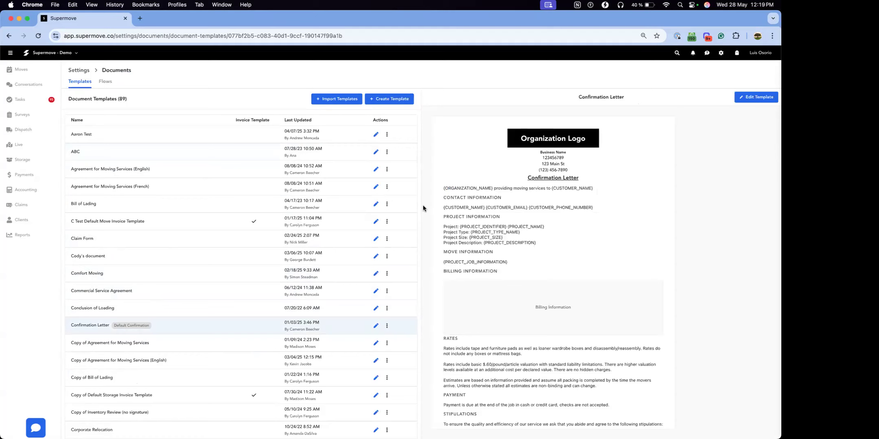
{"action": "scroll", "coordinate": [564, 212], "scroll_direction": "down", "scroll_amount": 3}
{"action": "scroll", "coordinate": [564, 211], "scroll_direction": "up", "scroll_amount": 3}
{"action": "triple_click", "coordinate": [481, 226]}
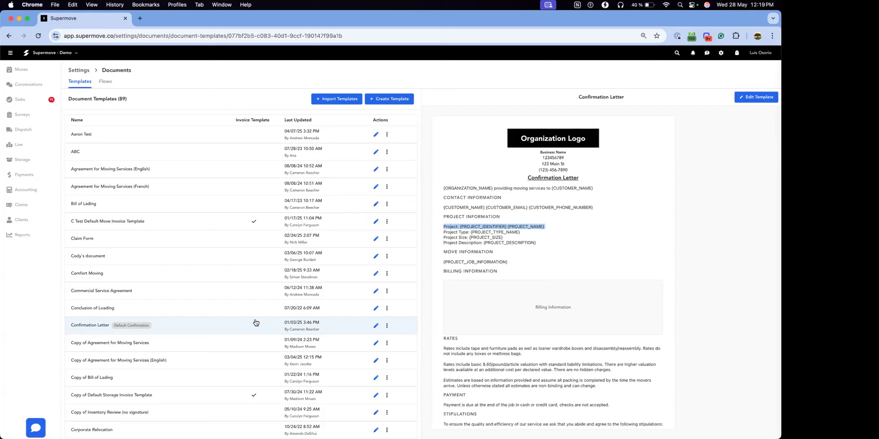
Step: Open the Confirmation Letter template in the document editor
{"action": "left_click", "coordinate": [376, 327]}
{"action": "left_click", "coordinate": [706, 428]}
{"action": "left_click", "coordinate": [771, 99]}
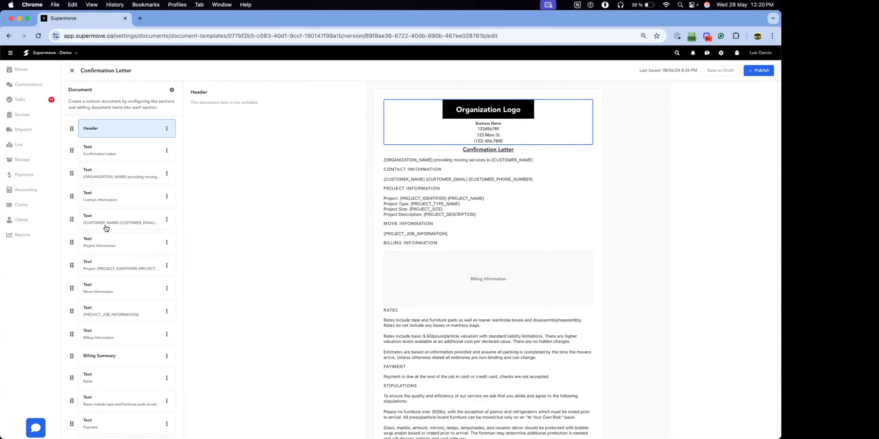
Step: Look through the document items, inspecting the Header, the Confirmation Letter title, the rates text and the Billing Summary
{"action": "scroll", "coordinate": [106, 228], "scroll_direction": "down", "scroll_amount": 5}
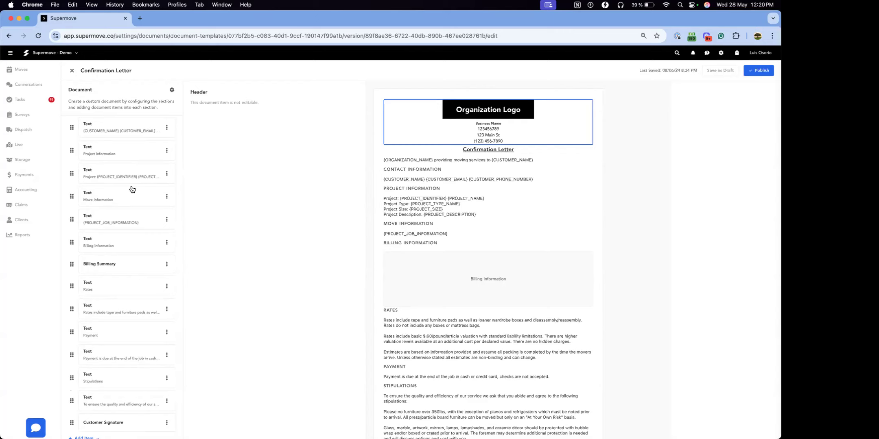
{"action": "scroll", "coordinate": [132, 191], "scroll_direction": "up", "scroll_amount": 5}
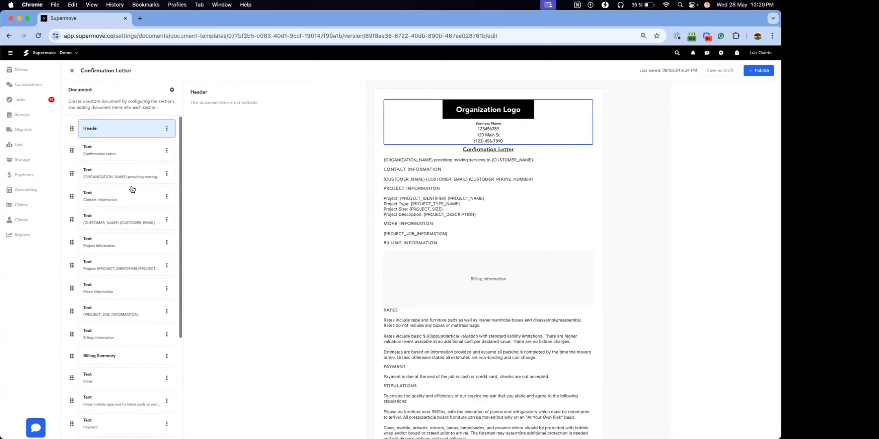
{"action": "left_click", "coordinate": [125, 131]}
{"action": "left_click", "coordinate": [123, 132]}
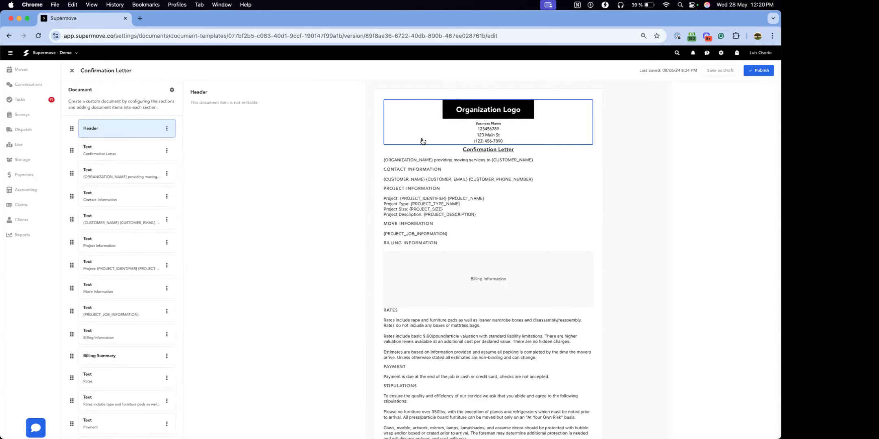
{"action": "left_click", "coordinate": [106, 157]}
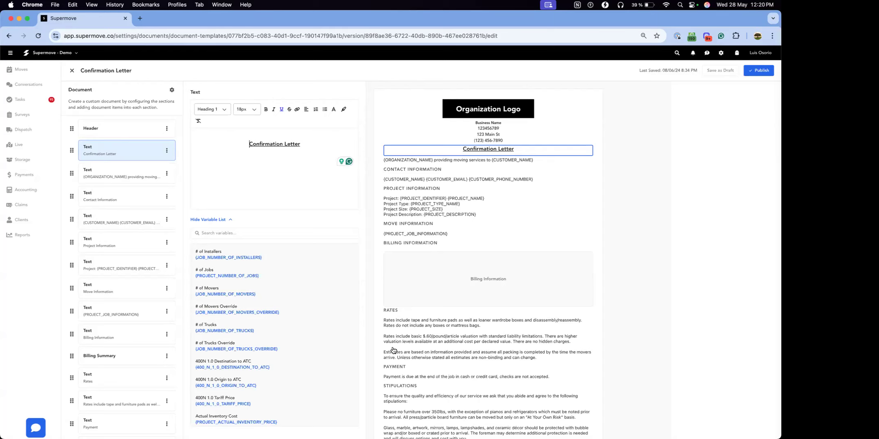
{"action": "left_click", "coordinate": [433, 326]}
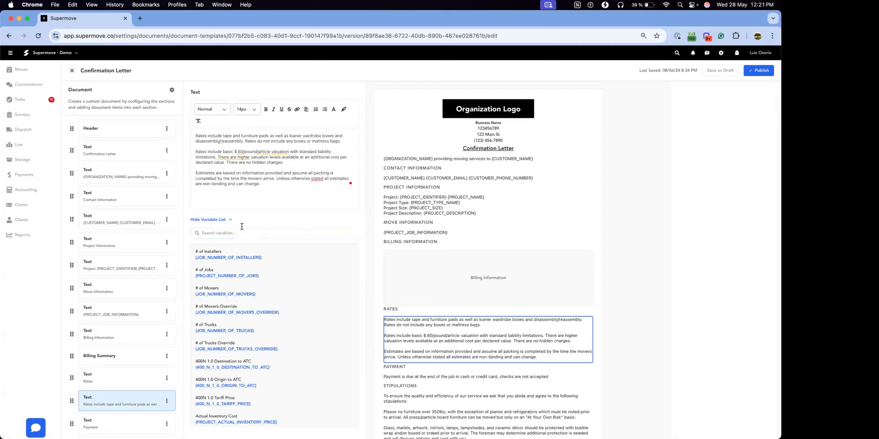
{"action": "left_click", "coordinate": [478, 275]}
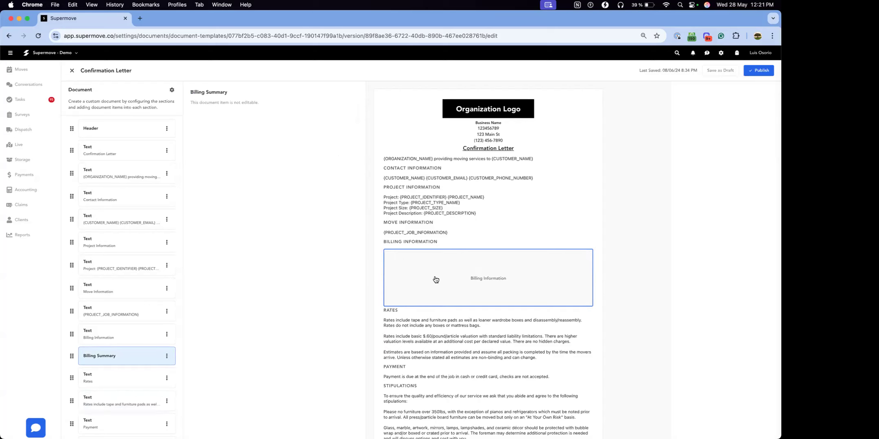
Step: Add a Billing Summary item at the end of the Confirmation Letter's item list
{"action": "scroll", "coordinate": [436, 280], "scroll_direction": "down", "scroll_amount": 2}
{"action": "scroll", "coordinate": [122, 347], "scroll_direction": "down", "scroll_amount": 3}
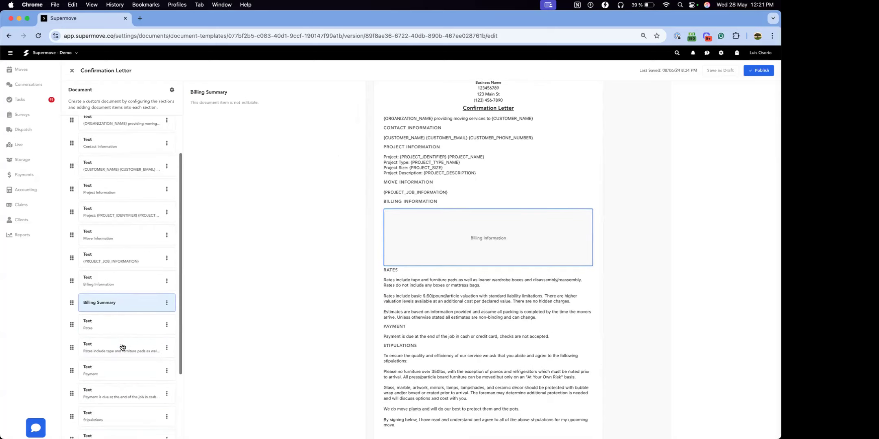
{"action": "scroll", "coordinate": [122, 347], "scroll_direction": "down", "scroll_amount": 5}
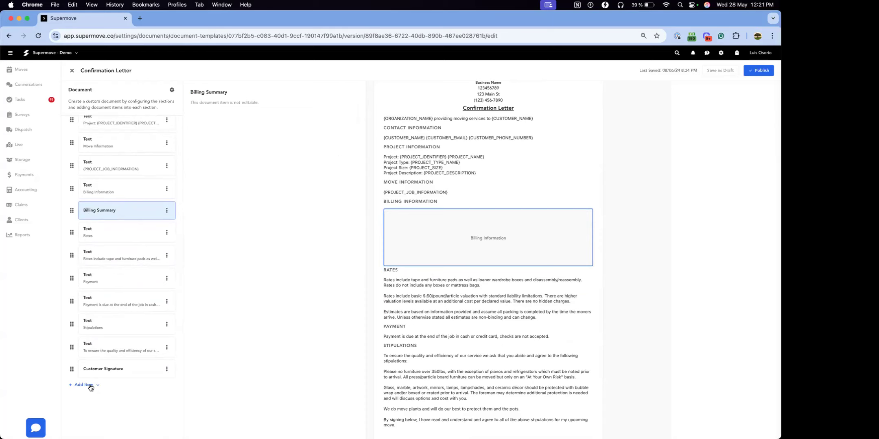
{"action": "left_click", "coordinate": [91, 386]}
{"action": "type", "text": "Billin"}
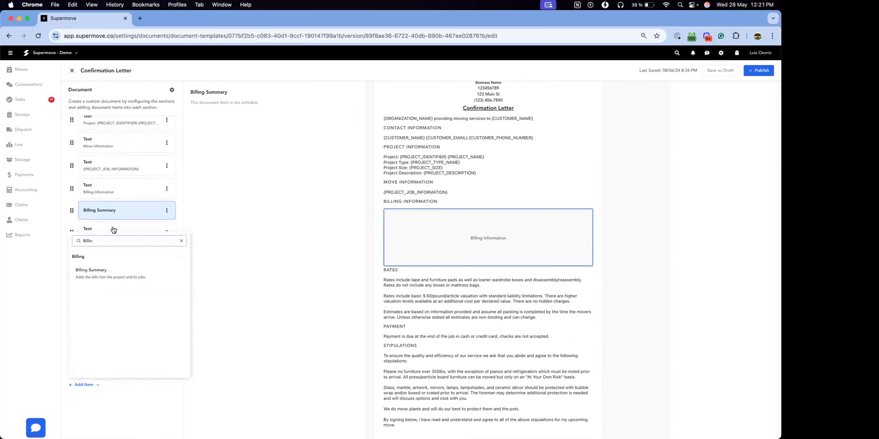
{"action": "left_click", "coordinate": [113, 277]}
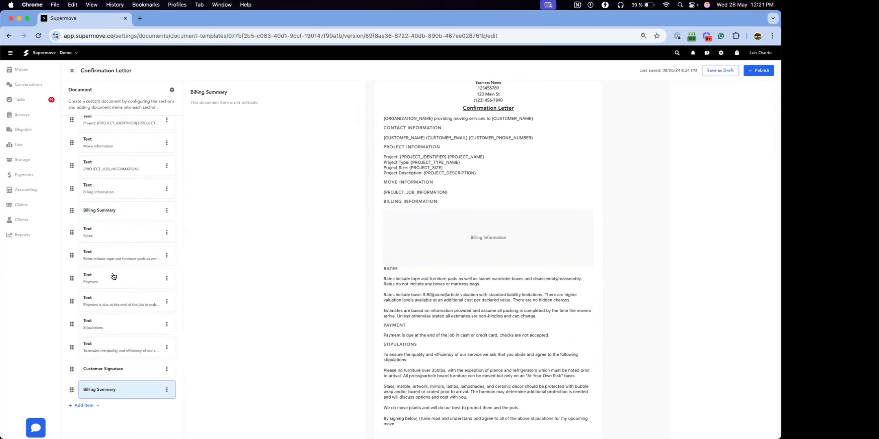
Step: Move the added Billing Summary directly below the Billing Information heading, and remove this duplicate item
{"action": "scroll", "coordinate": [435, 288], "scroll_direction": "down", "scroll_amount": 4}
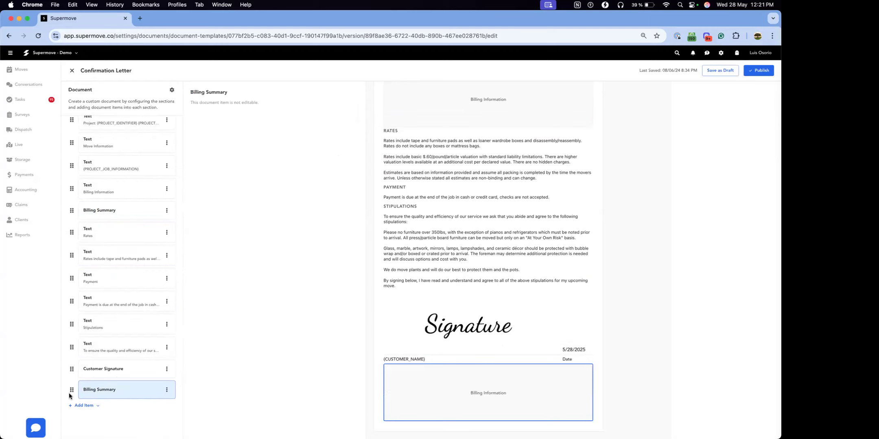
{"action": "left_click_drag", "start_coordinate": [71, 389], "coordinate": [66, 223]}
{"action": "scroll", "coordinate": [468, 212], "scroll_direction": "up", "scroll_amount": 3}
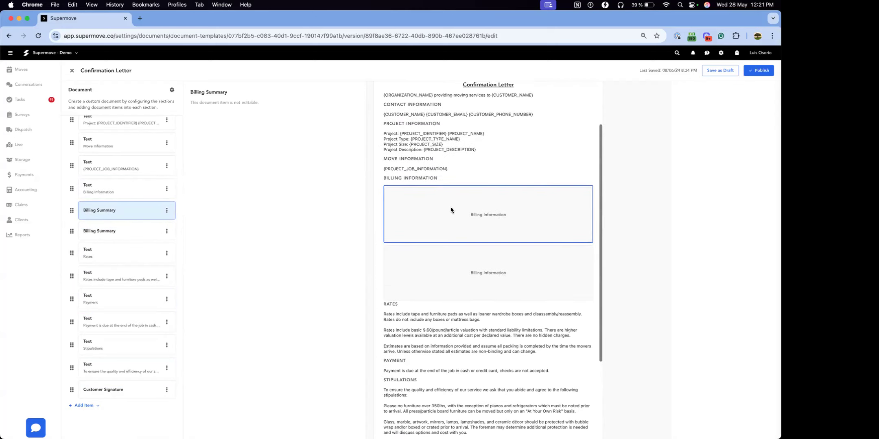
{"action": "left_click", "coordinate": [167, 211]}
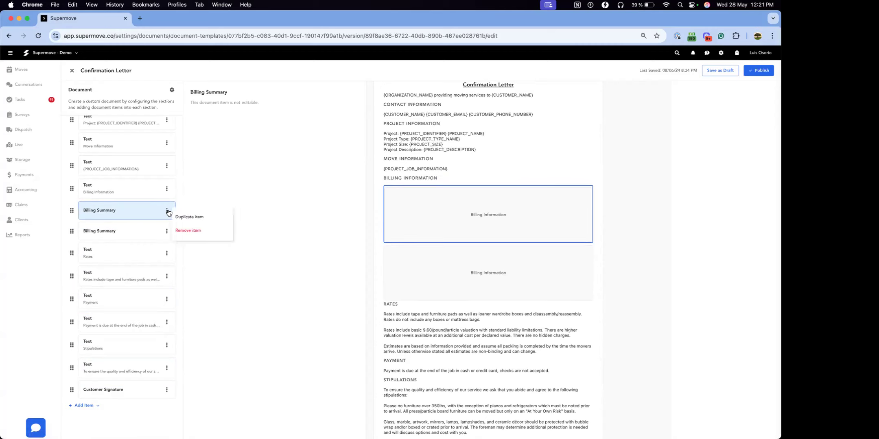
{"action": "left_click", "coordinate": [185, 234]}
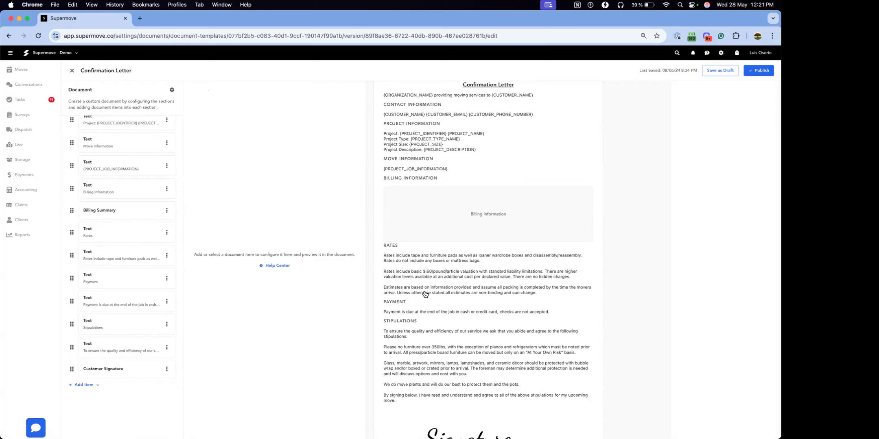
Step: Review the letter's preview, the stipulations text in its editor, and the list of document items
{"action": "scroll", "coordinate": [425, 295], "scroll_direction": "up", "scroll_amount": 2}
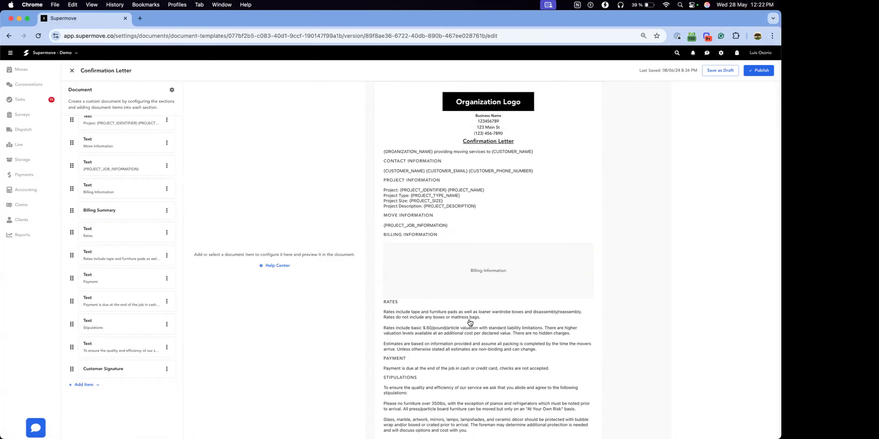
{"action": "scroll", "coordinate": [470, 323], "scroll_direction": "down", "scroll_amount": 4}
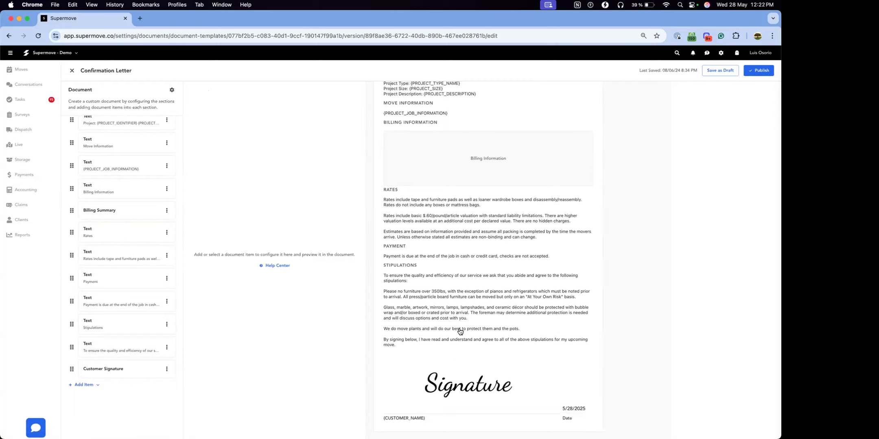
{"action": "left_click", "coordinate": [438, 314]}
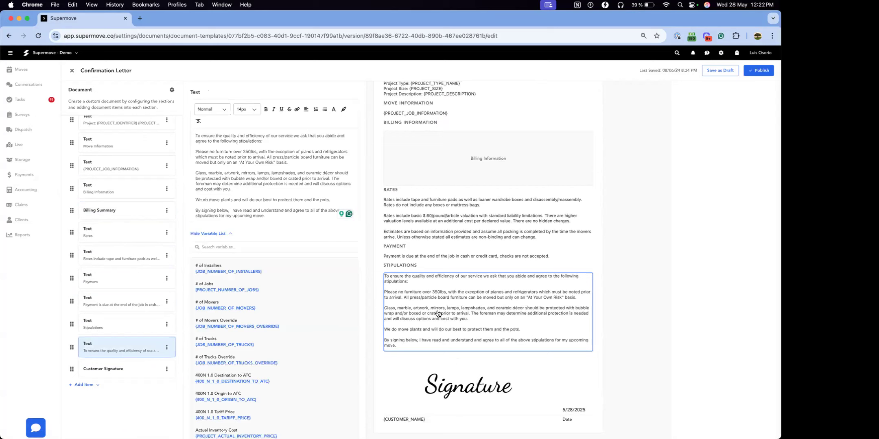
{"action": "scroll", "coordinate": [113, 296], "scroll_direction": "up", "scroll_amount": 1}
{"action": "scroll", "coordinate": [113, 297], "scroll_direction": "up", "scroll_amount": 5}
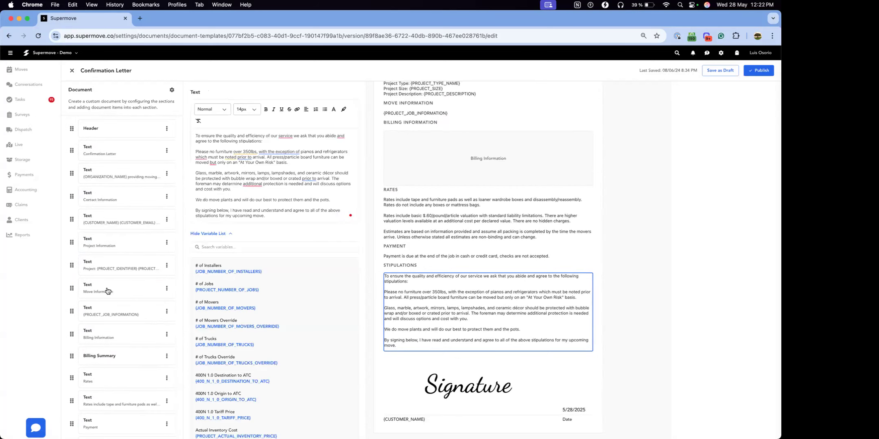
{"action": "scroll", "coordinate": [107, 292], "scroll_direction": "down", "scroll_amount": 3}
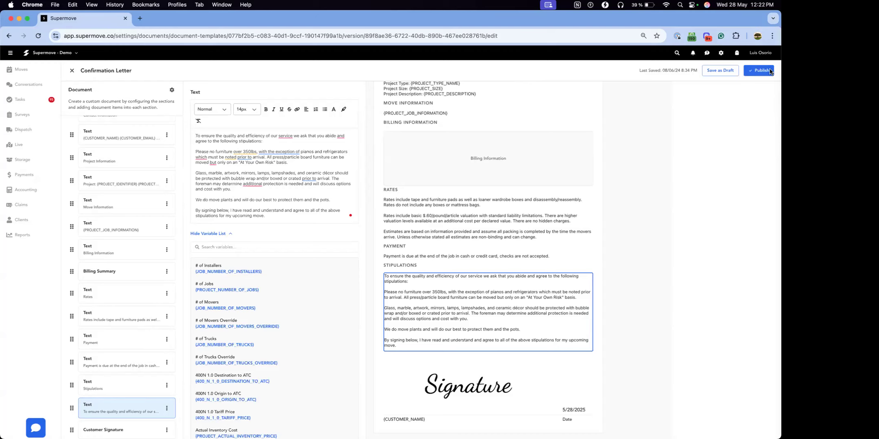
Step: Publish the edited Confirmation Letter template and confirm the publication
{"action": "left_click", "coordinate": [759, 70]}
{"action": "left_click", "coordinate": [419, 262]}
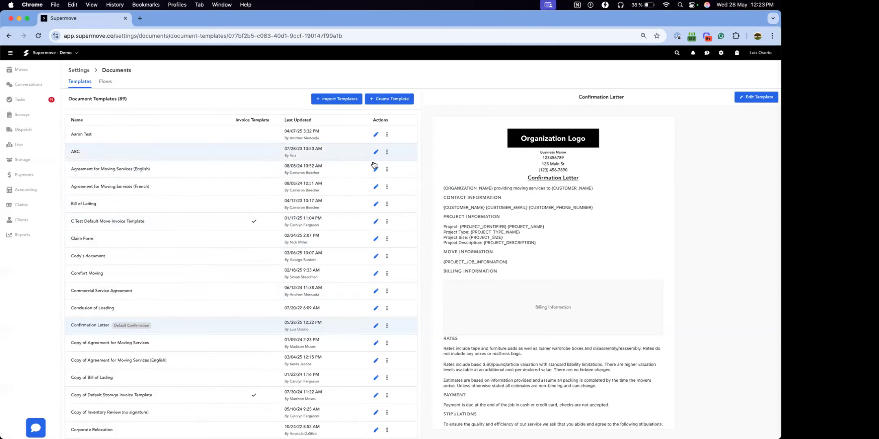
Step: Start a new document template named Test v2, trying the Invoice category and returning it to Job
{"action": "left_click", "coordinate": [400, 102]}
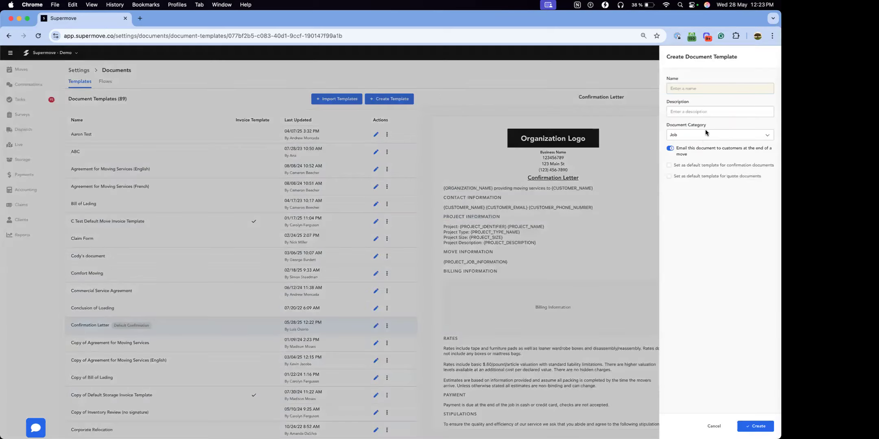
{"action": "type", "text": "Test v2"}
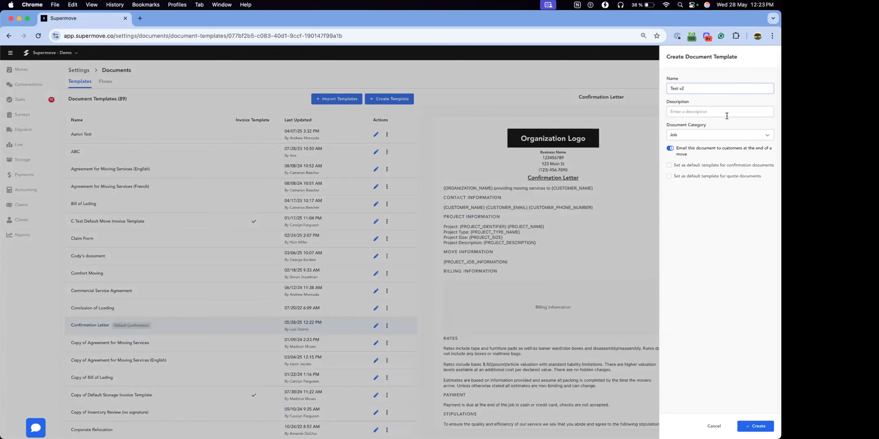
{"action": "left_click", "coordinate": [704, 112]}
{"action": "left_click", "coordinate": [691, 134]}
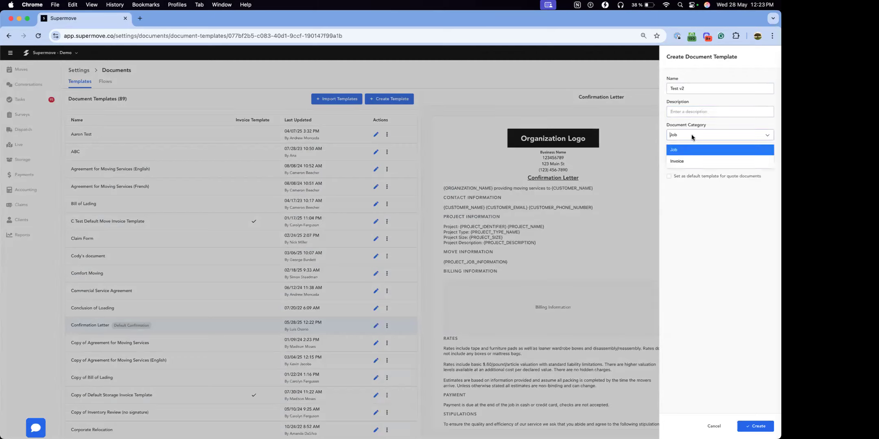
{"action": "left_click", "coordinate": [686, 162]}
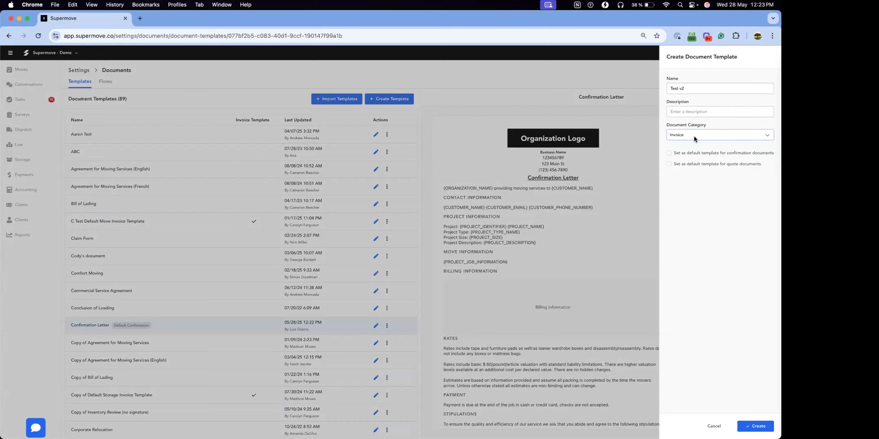
{"action": "left_click", "coordinate": [694, 139]}
{"action": "left_click", "coordinate": [696, 146]}
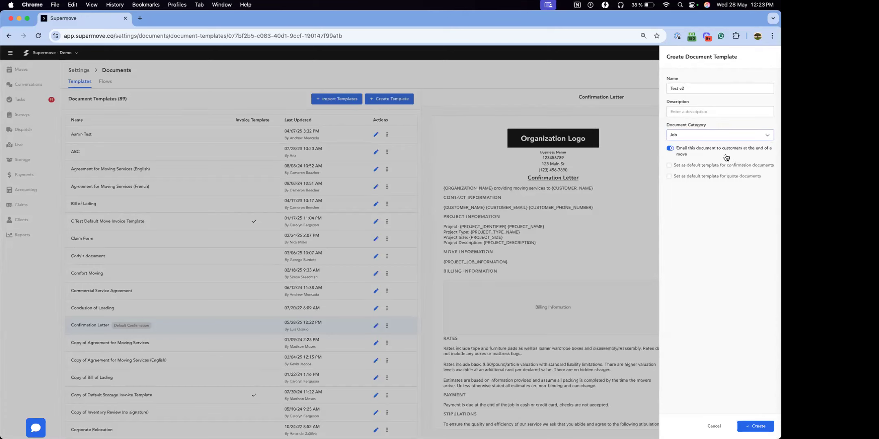
Step: Toggle the option to email this document to customers at the end of a move, and create the template
{"action": "left_click", "coordinate": [681, 155]}
{"action": "left_click", "coordinate": [682, 155]}
{"action": "left_click", "coordinate": [682, 155]}
{"action": "mouse_move", "coordinate": [721, 166]}
{"action": "left_click", "coordinate": [755, 426]}
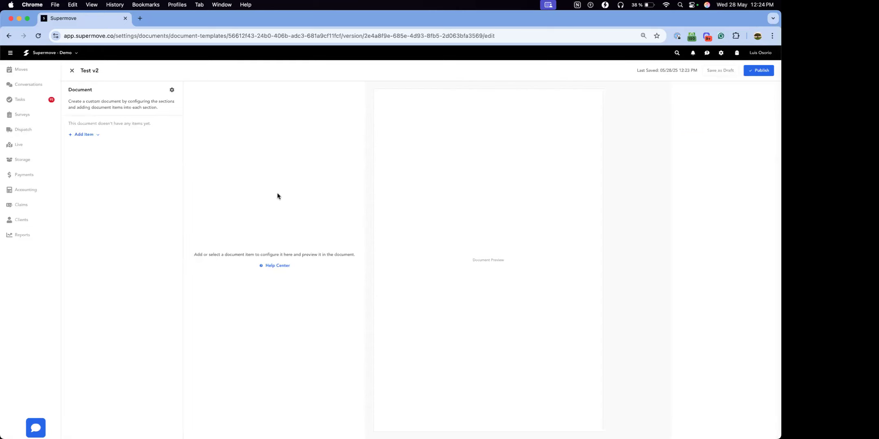
Step: Add a Text item to the empty Test v2 document with the content "test test test"
{"action": "left_click", "coordinate": [82, 136]}
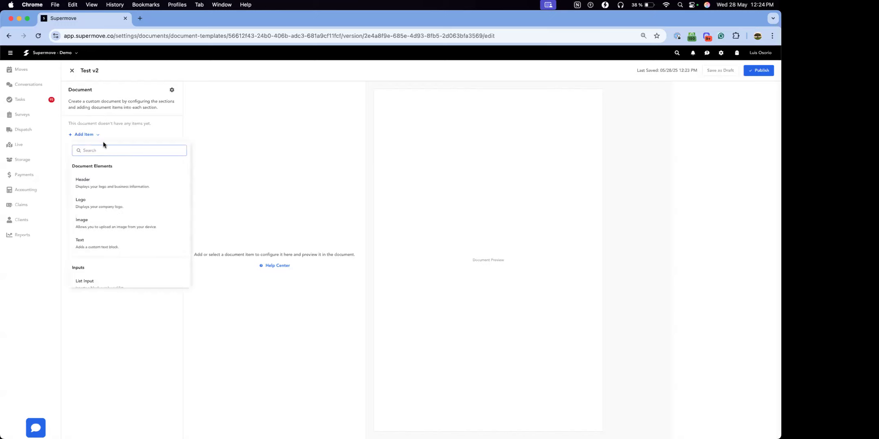
{"action": "scroll", "coordinate": [140, 228], "scroll_direction": "down", "scroll_amount": 10}
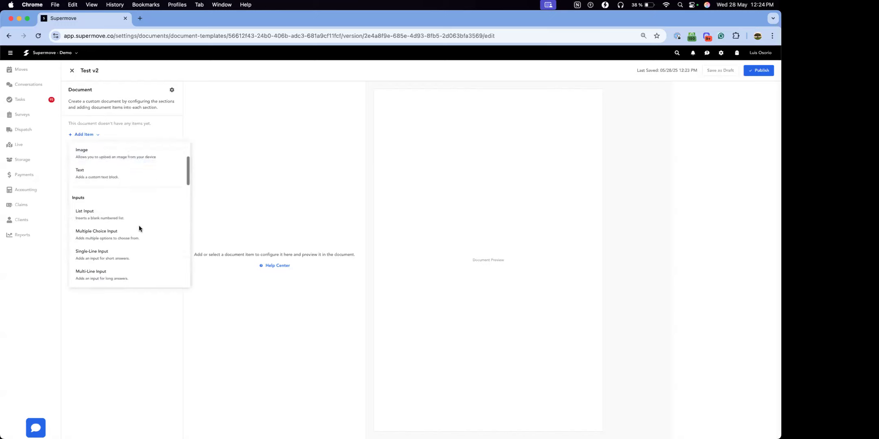
{"action": "scroll", "coordinate": [139, 222], "scroll_direction": "up", "scroll_amount": 10}
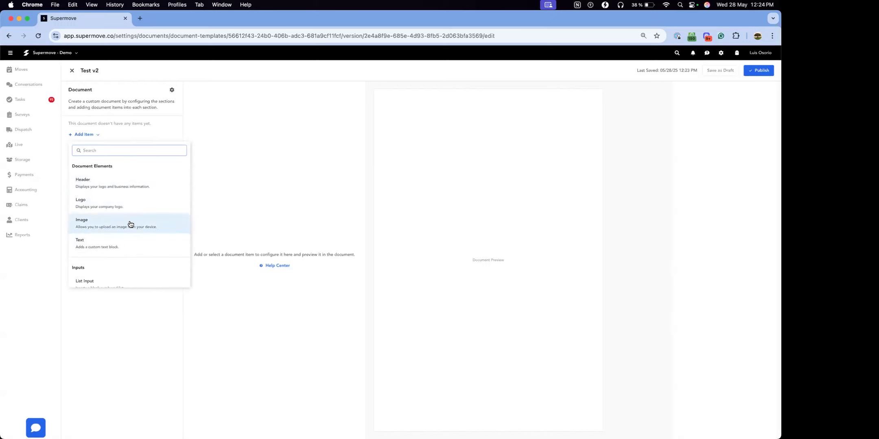
{"action": "left_click", "coordinate": [122, 247]}
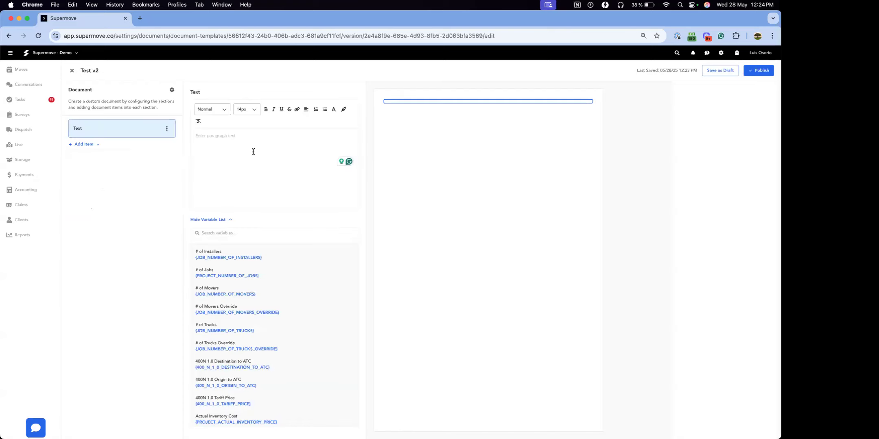
{"action": "type", "text": "test test test"}
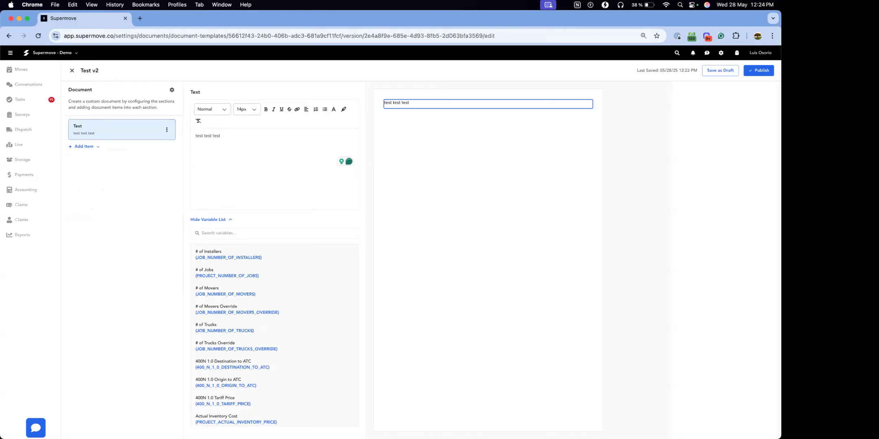
Step: Insert the variable {JOB_NUMBER_OF_INSTALLERS} after the test text and {JOB_NUMBER_OF_MOVERS_OVERRIDE} on a new line below it
{"action": "left_click", "coordinate": [212, 258]}
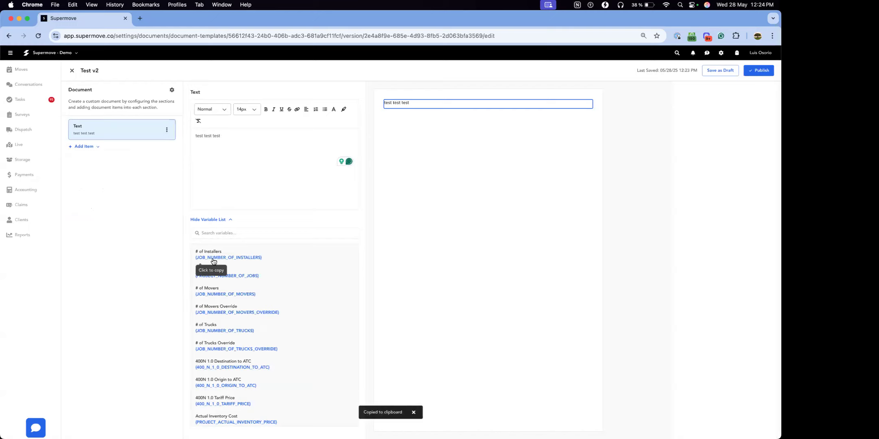
{"action": "key", "text": "super+v"}
{"action": "key", "text": "Return"}
{"action": "left_click", "coordinate": [240, 312]}
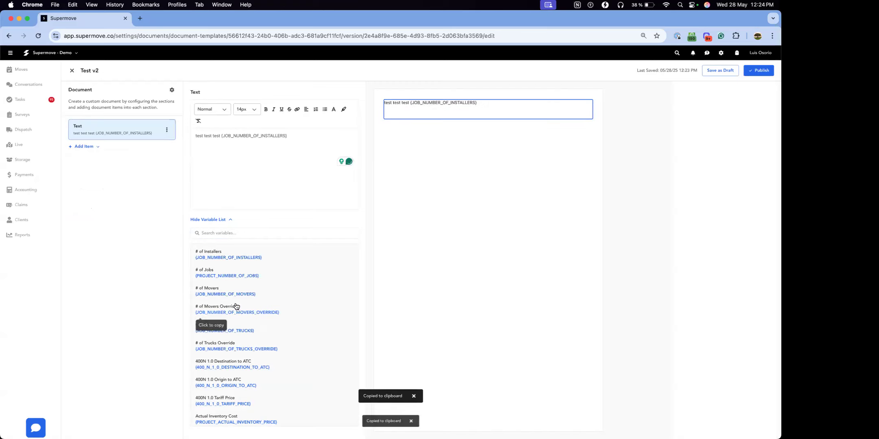
{"action": "left_click", "coordinate": [222, 163]}
{"action": "key", "text": "super+v"}
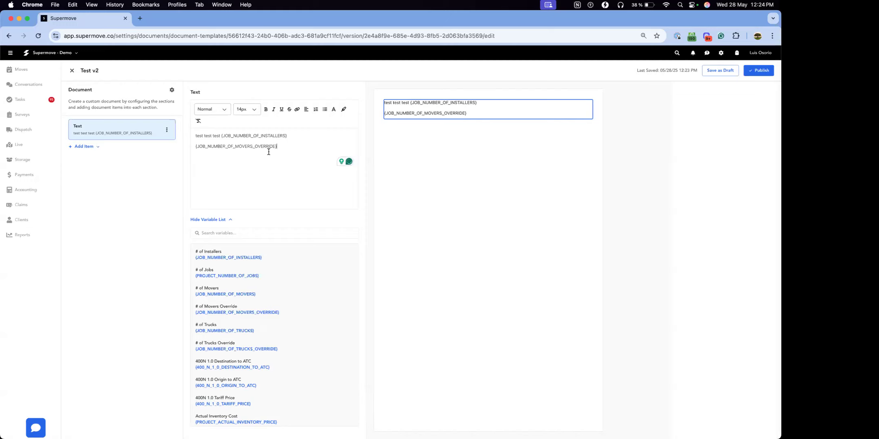
Step: Add a Header and a Logo item, and move both above the Text item with the Header first
{"action": "left_click", "coordinate": [85, 148]}
{"action": "left_click", "coordinate": [111, 194]}
{"action": "left_click", "coordinate": [87, 168]}
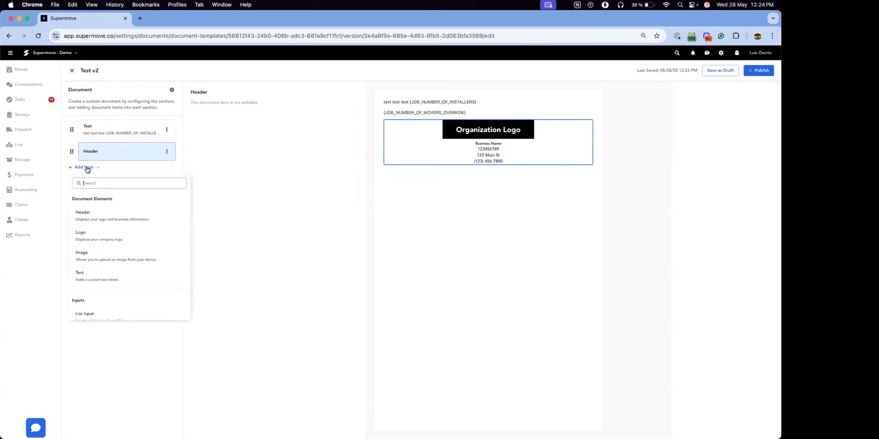
{"action": "left_click", "coordinate": [95, 240]}
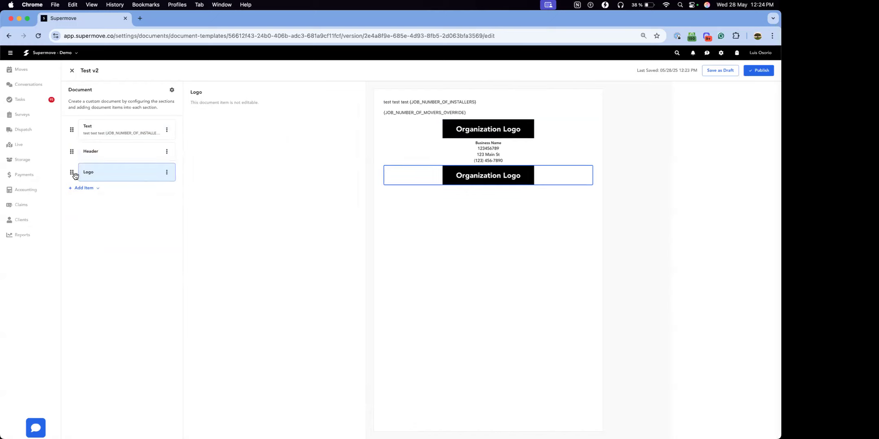
{"action": "left_click_drag", "start_coordinate": [72, 172], "coordinate": [62, 115]}
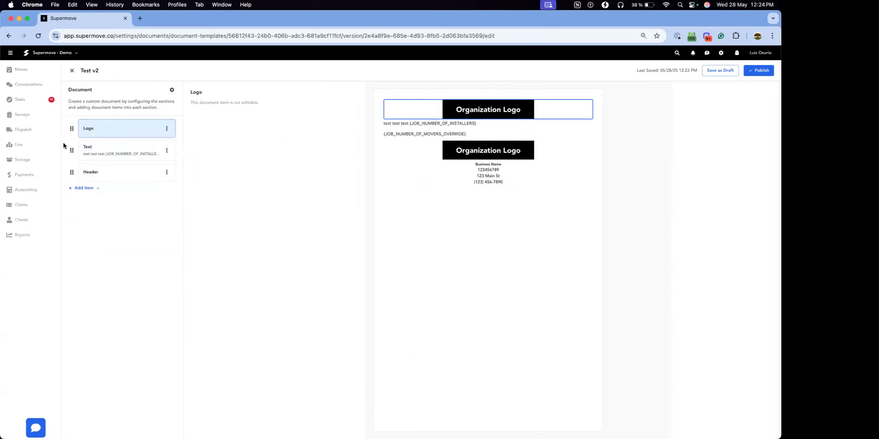
{"action": "left_click_drag", "start_coordinate": [72, 172], "coordinate": [72, 131]}
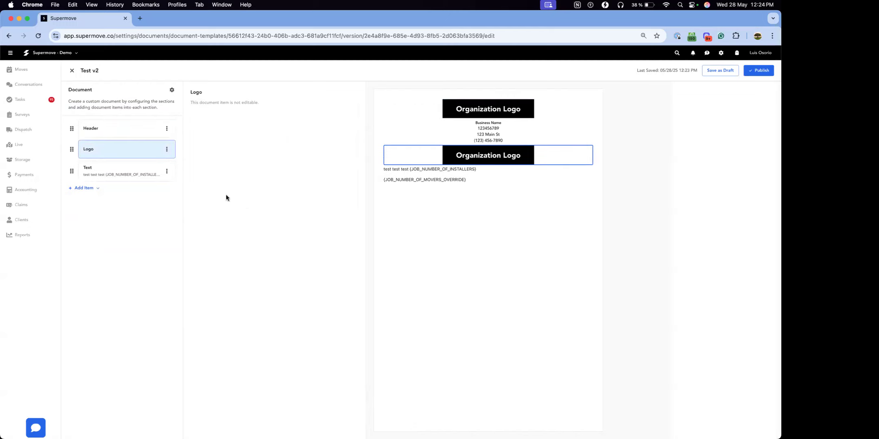
Step: Add a Multiple Choice Input below the Text item and set its number of choices to 1
{"action": "left_click", "coordinate": [84, 188]}
{"action": "scroll", "coordinate": [134, 231], "scroll_direction": "down", "scroll_amount": 3}
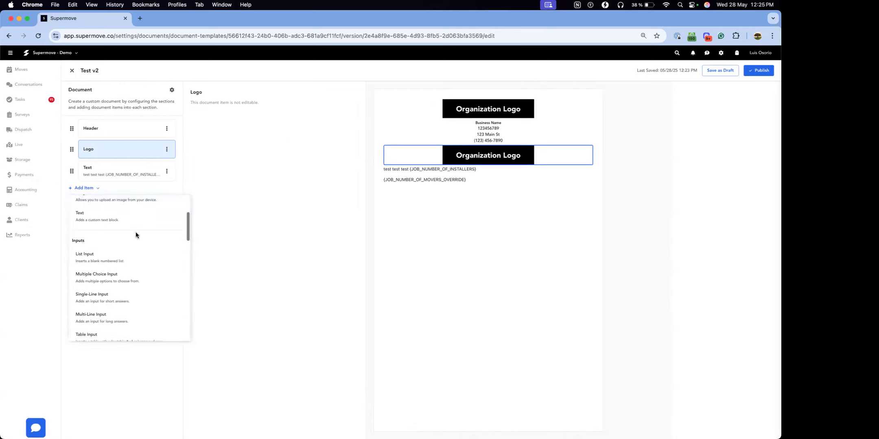
{"action": "scroll", "coordinate": [135, 232], "scroll_direction": "down", "scroll_amount": 3}
{"action": "scroll", "coordinate": [109, 218], "scroll_direction": "up", "scroll_amount": 6}
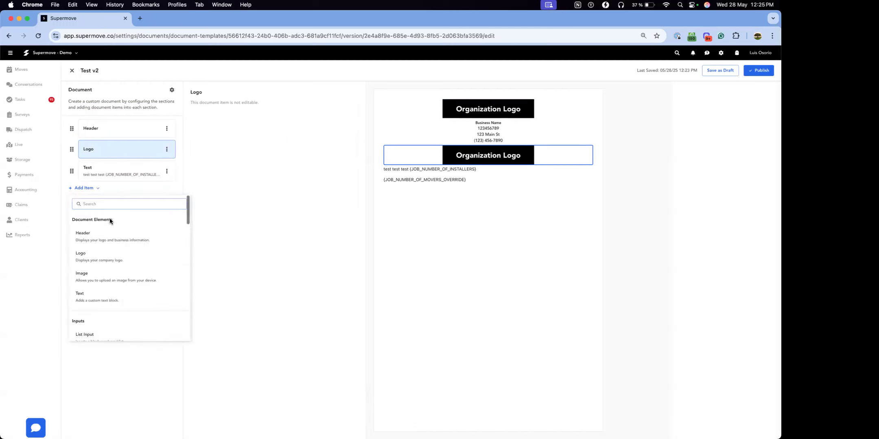
{"action": "scroll", "coordinate": [143, 220], "scroll_direction": "down", "scroll_amount": 3}
{"action": "scroll", "coordinate": [144, 223], "scroll_direction": "down", "scroll_amount": 1}
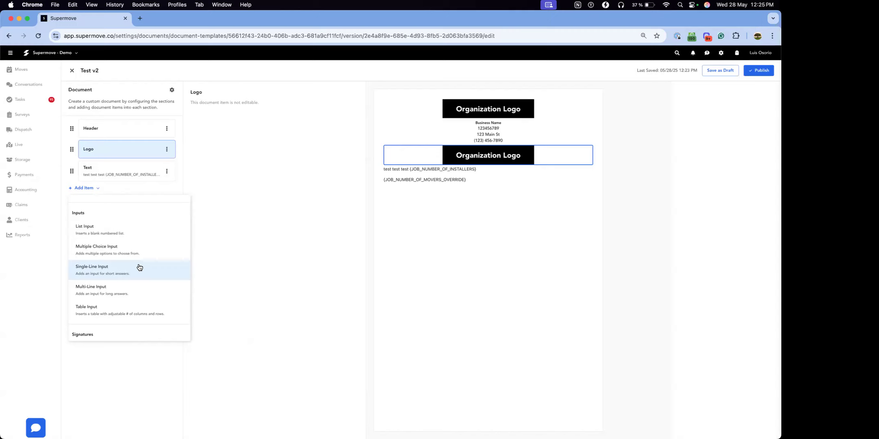
{"action": "left_click", "coordinate": [110, 256]}
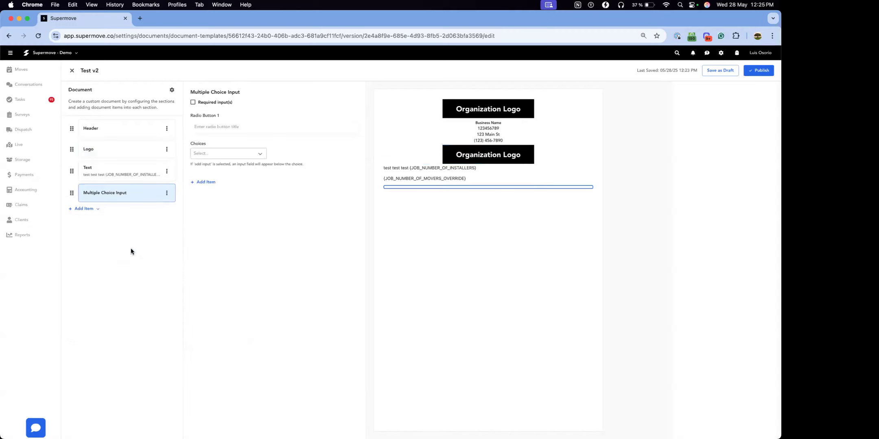
{"action": "left_click", "coordinate": [223, 153]}
{"action": "left_click", "coordinate": [223, 171]}
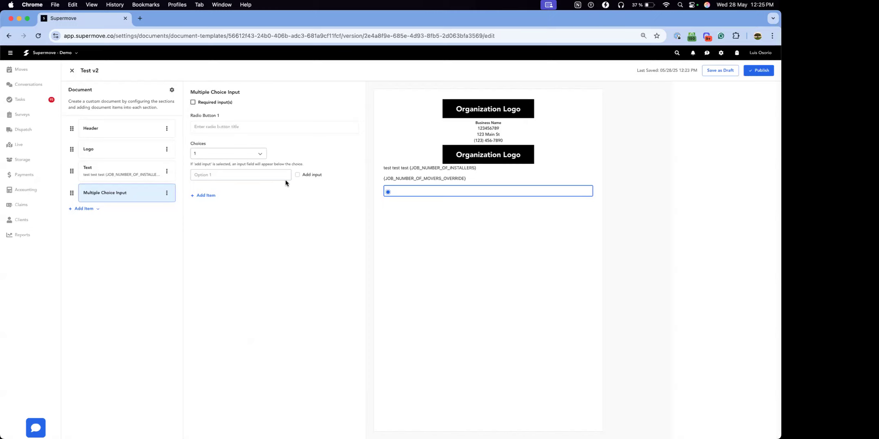
Step: Add a Customer Signature item below the Multiple Choice Input
{"action": "left_click", "coordinate": [91, 210]}
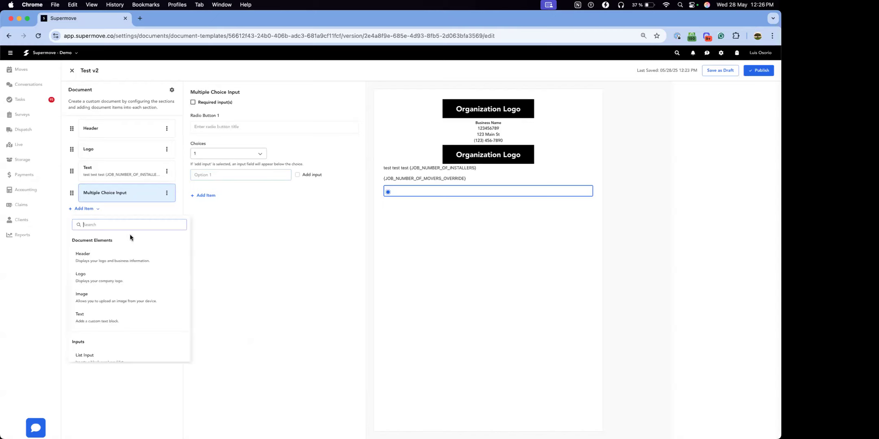
{"action": "scroll", "coordinate": [107, 290], "scroll_direction": "down", "scroll_amount": 2}
{"action": "scroll", "coordinate": [106, 291], "scroll_direction": "down", "scroll_amount": 5}
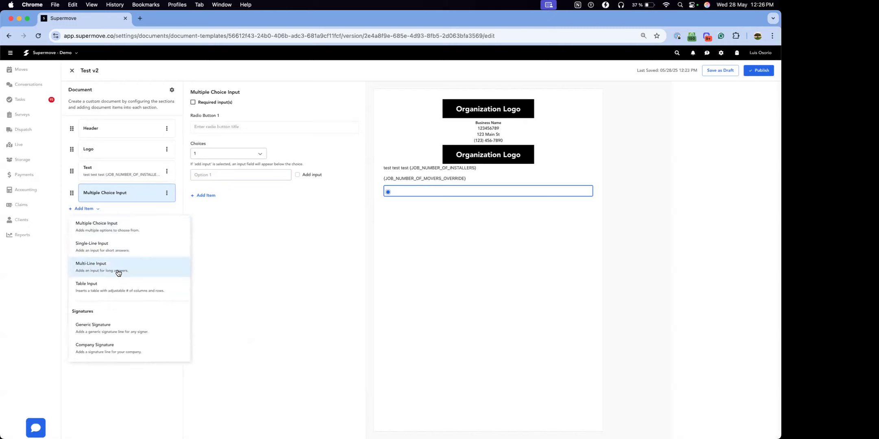
{"action": "scroll", "coordinate": [118, 272], "scroll_direction": "down", "scroll_amount": 3}
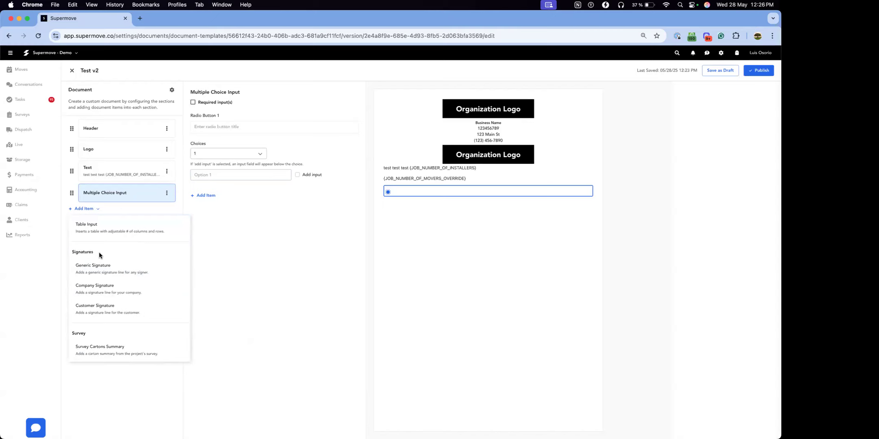
{"action": "left_click", "coordinate": [89, 307]}
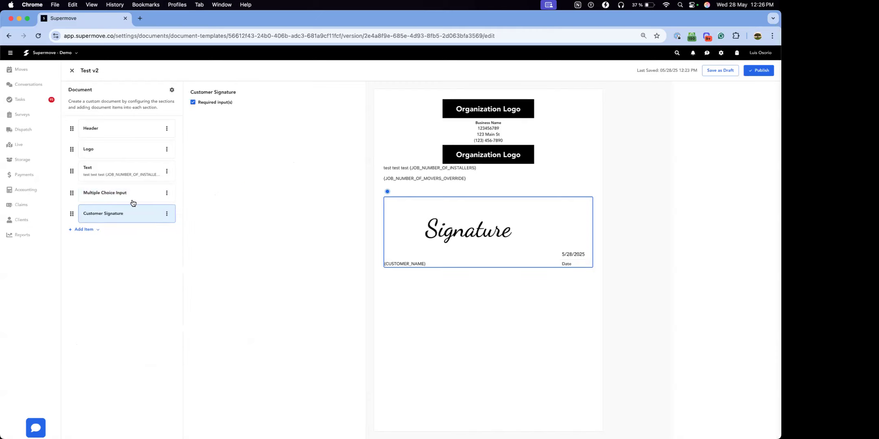
Step: Add a Company Signature item below the Customer Signature
{"action": "left_click", "coordinate": [77, 230]}
{"action": "scroll", "coordinate": [105, 264], "scroll_direction": "down", "scroll_amount": 6}
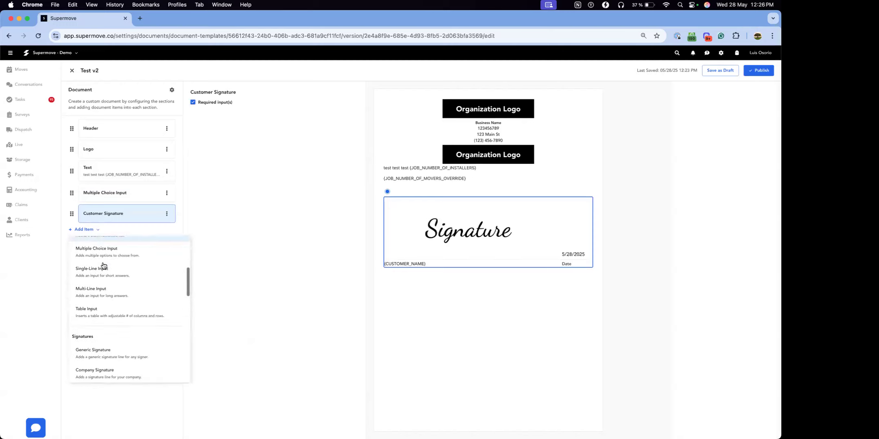
{"action": "scroll", "coordinate": [121, 298], "scroll_direction": "down", "scroll_amount": 2}
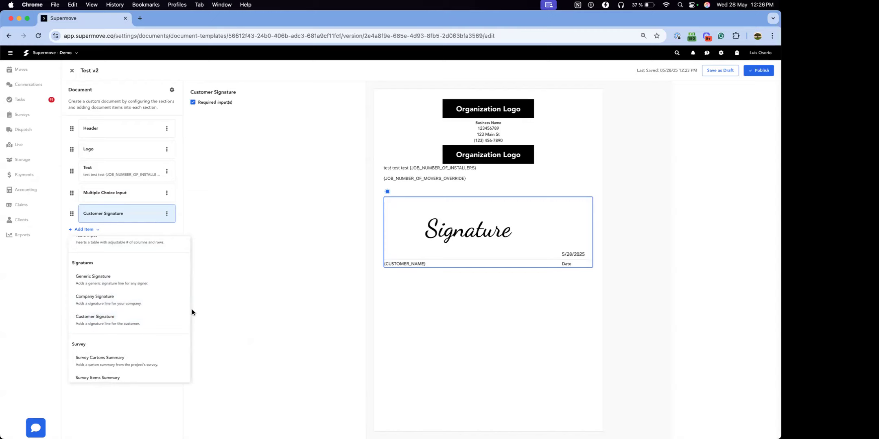
{"action": "scroll", "coordinate": [159, 295], "scroll_direction": "down", "scroll_amount": 2}
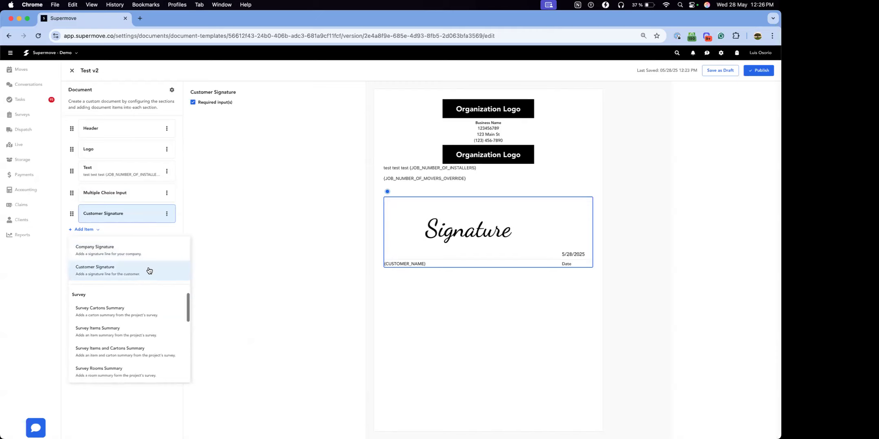
{"action": "scroll", "coordinate": [150, 271], "scroll_direction": "up", "scroll_amount": 1}
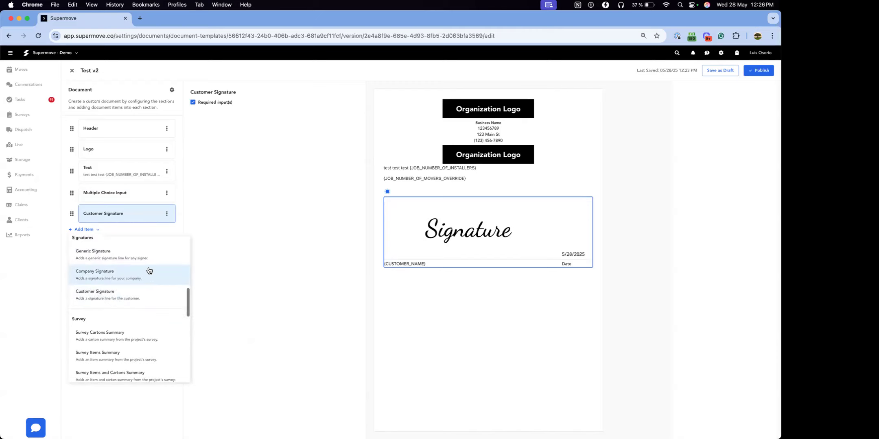
{"action": "scroll", "coordinate": [149, 271], "scroll_direction": "up", "scroll_amount": 1}
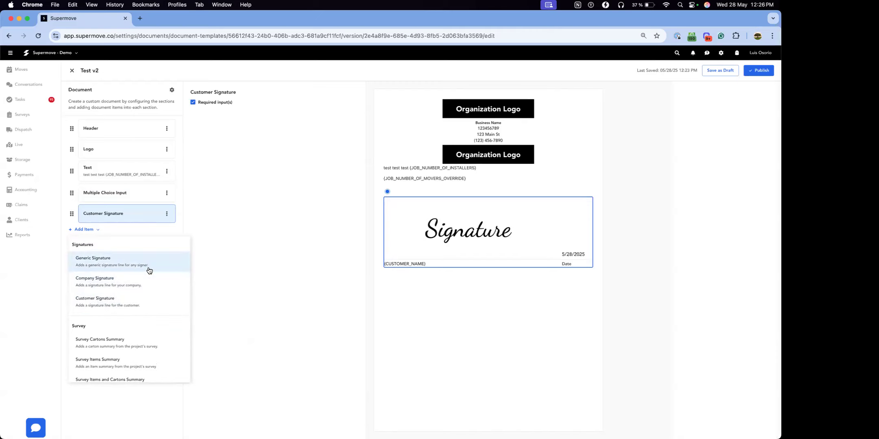
{"action": "left_click", "coordinate": [113, 283]}
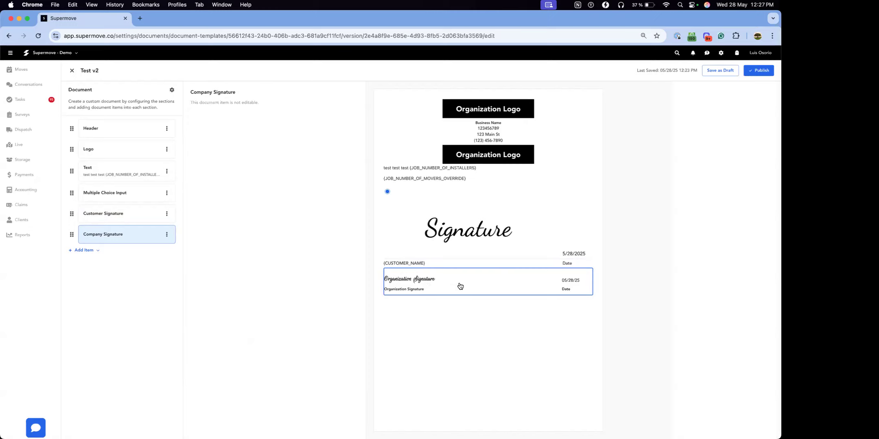
Step: Browse the valuation, billing, equipment and timesheet item types and add a Job Timesheet item below the Company Signature
{"action": "left_click", "coordinate": [83, 251]}
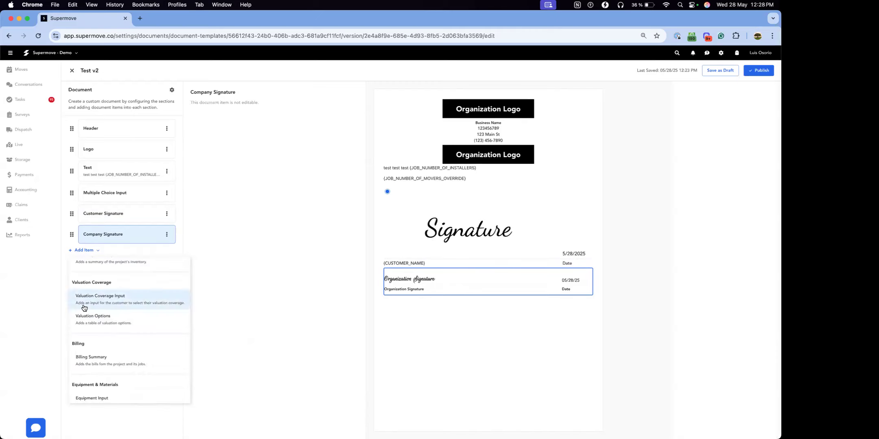
{"action": "scroll", "coordinate": [122, 310], "scroll_direction": "up", "scroll_amount": 2}
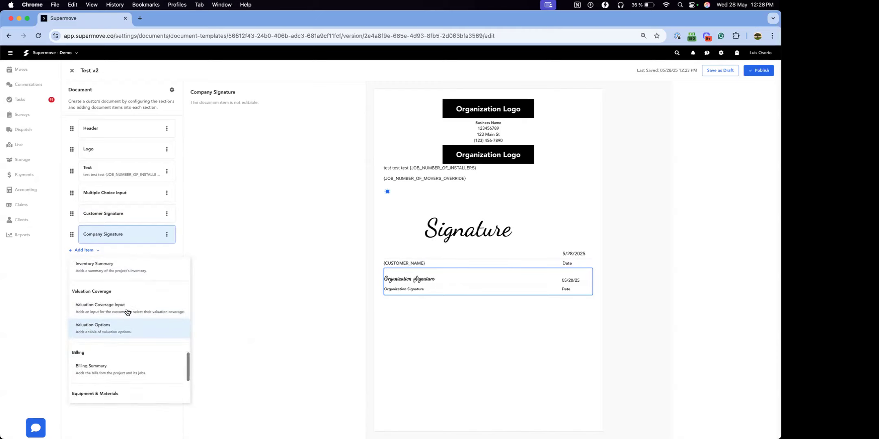
{"action": "scroll", "coordinate": [126, 311], "scroll_direction": "up", "scroll_amount": 1}
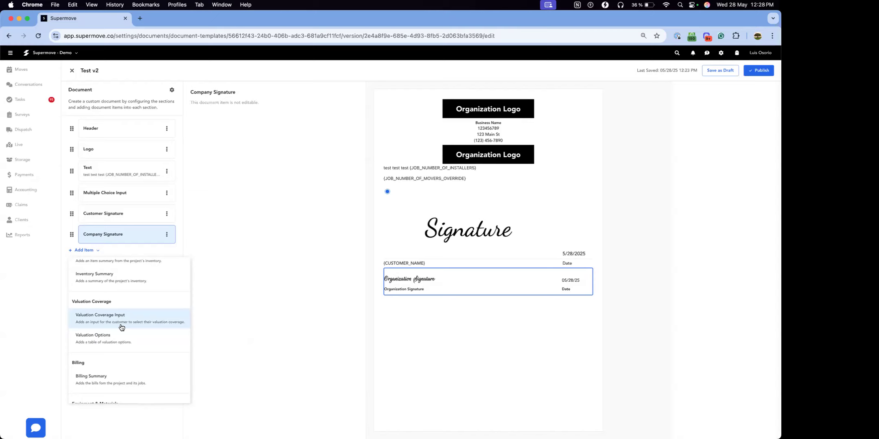
{"action": "scroll", "coordinate": [121, 328], "scroll_direction": "down", "scroll_amount": 4}
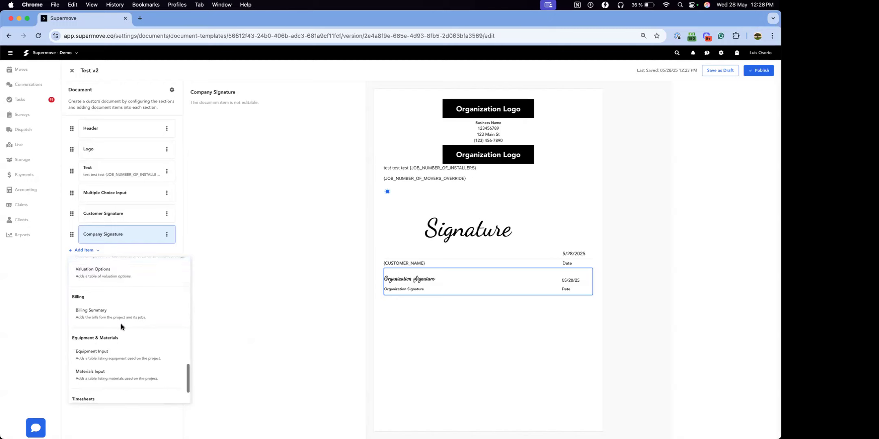
{"action": "scroll", "coordinate": [110, 291], "scroll_direction": "up", "scroll_amount": 1}
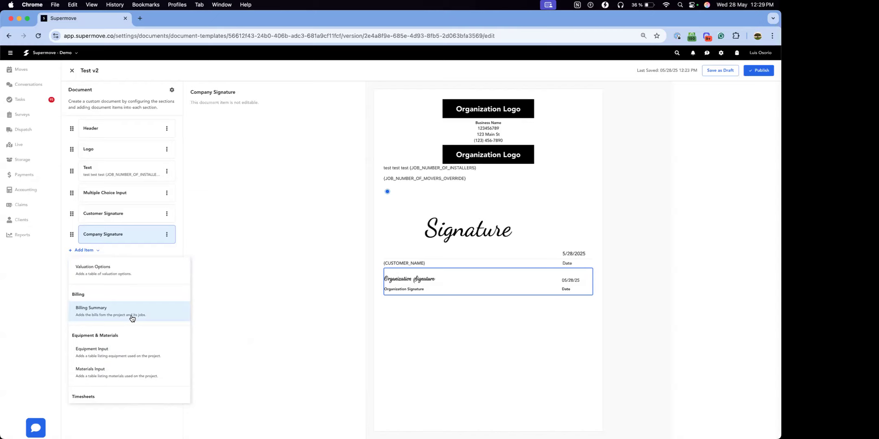
{"action": "scroll", "coordinate": [132, 318], "scroll_direction": "down", "scroll_amount": 2}
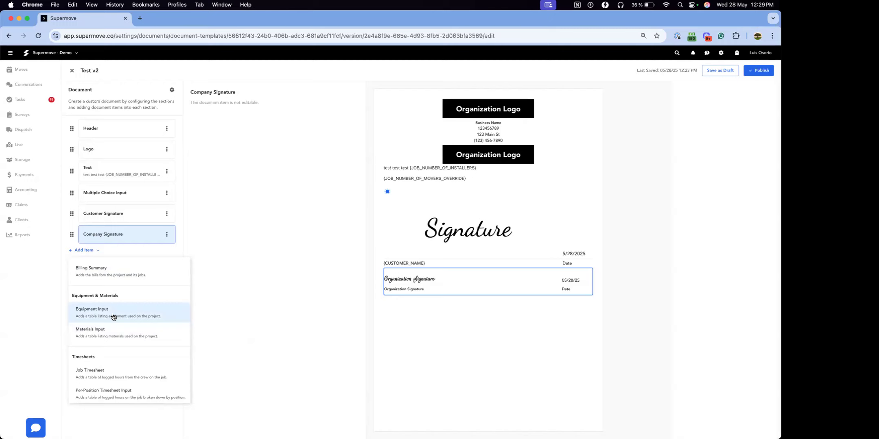
{"action": "scroll", "coordinate": [113, 317], "scroll_direction": "down", "scroll_amount": 1}
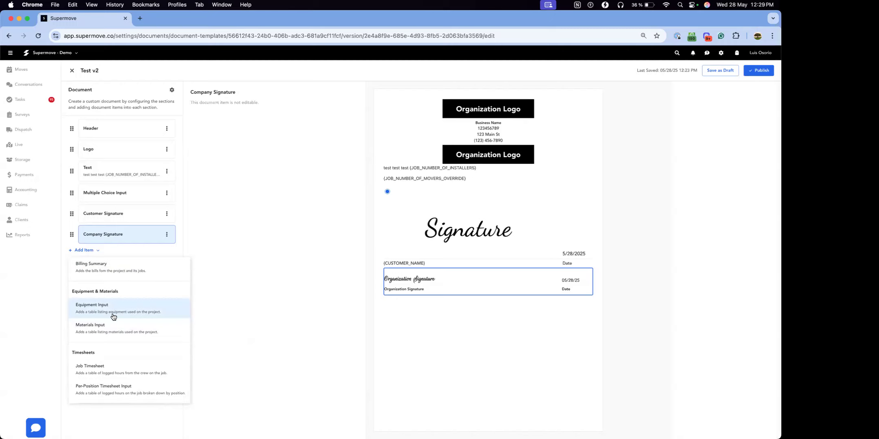
{"action": "left_click", "coordinate": [102, 370]}
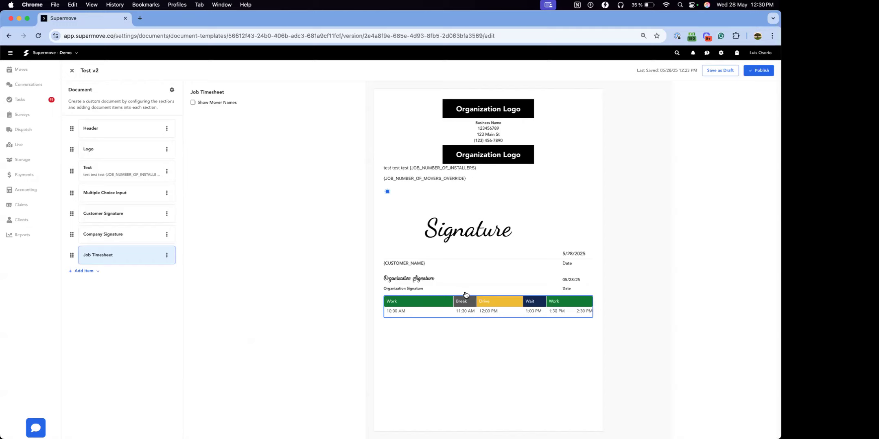
Step: Open the Text item among the document's items, and publish the Test v2 document template
{"action": "left_click", "coordinate": [109, 170]}
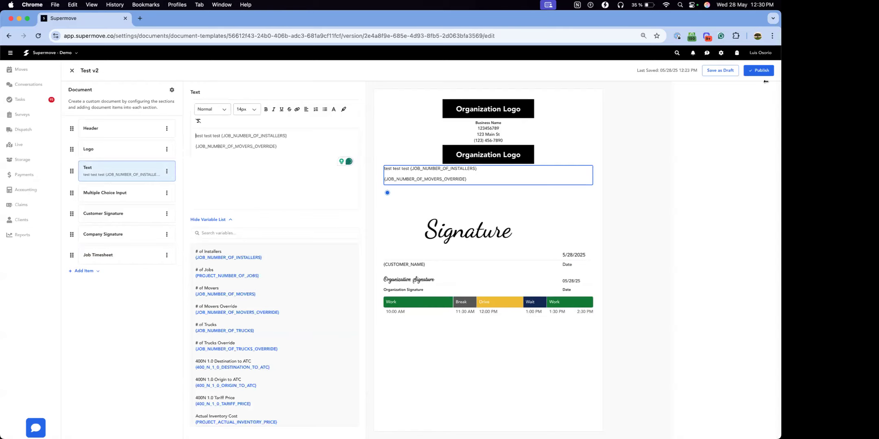
{"action": "left_click", "coordinate": [759, 70]}
{"action": "left_click", "coordinate": [404, 265]}
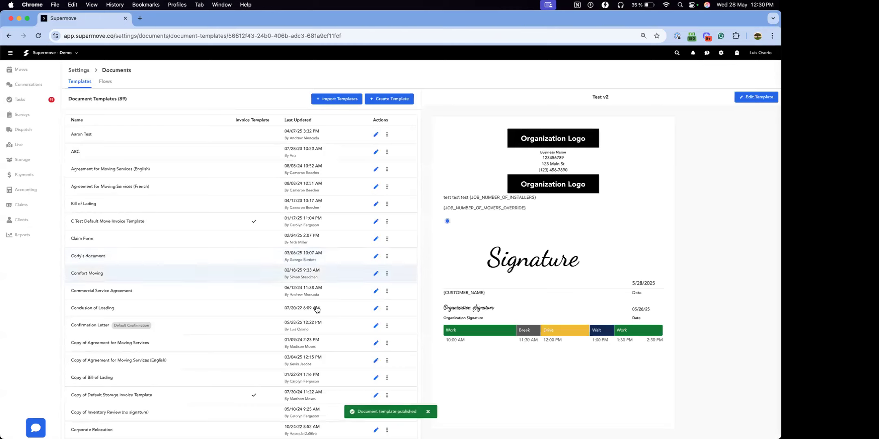